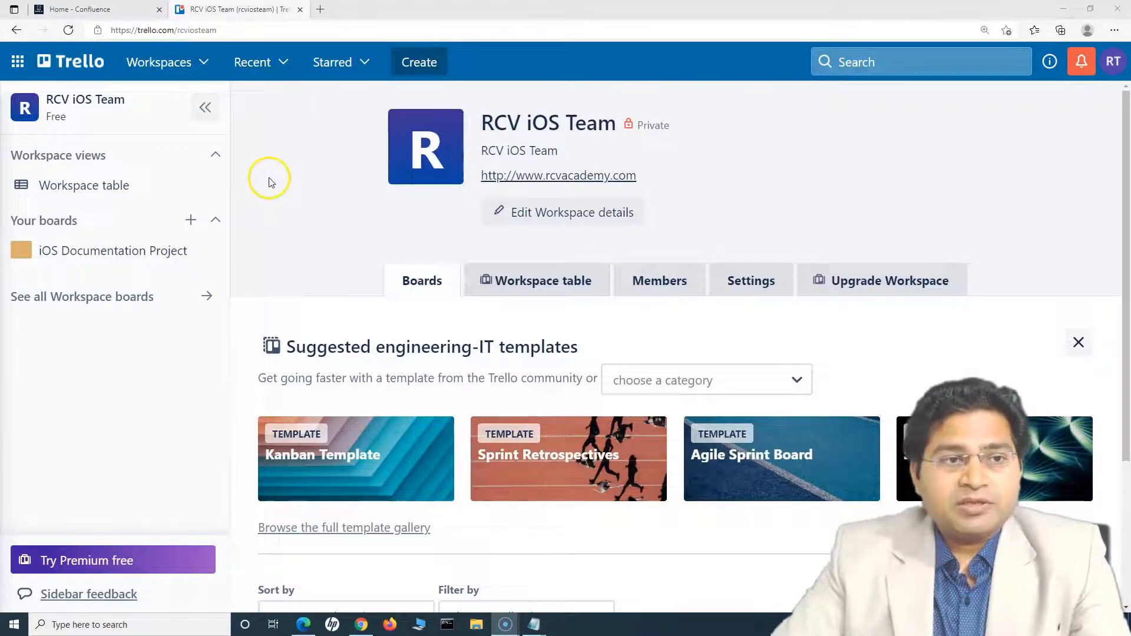
Step: Open the RCV iOS Team workspace
click(208, 66)
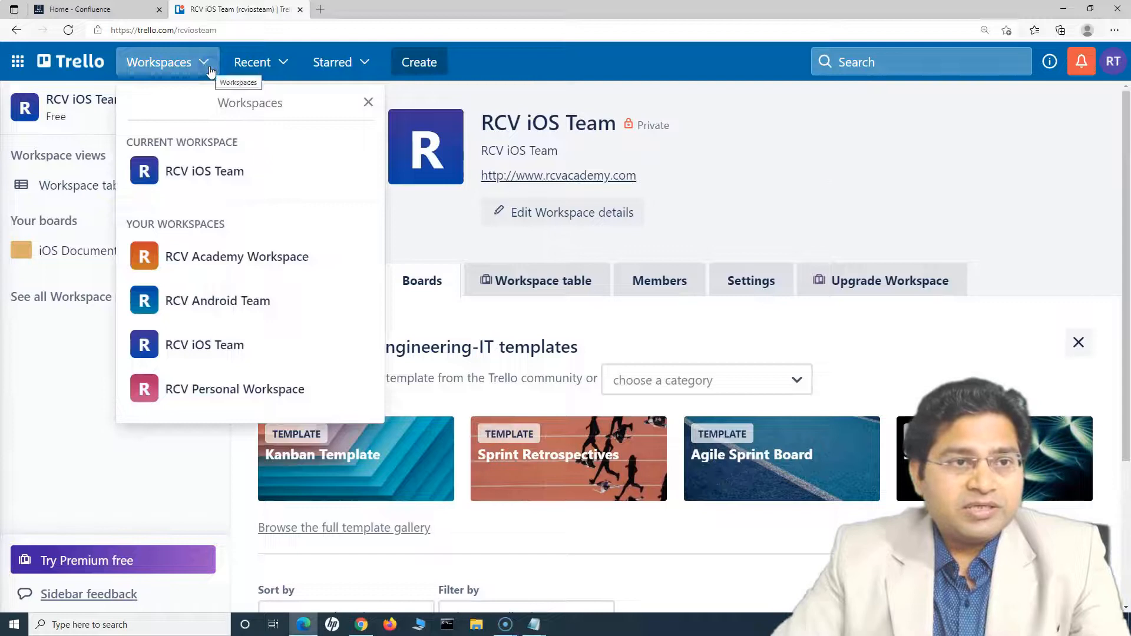
click(193, 347)
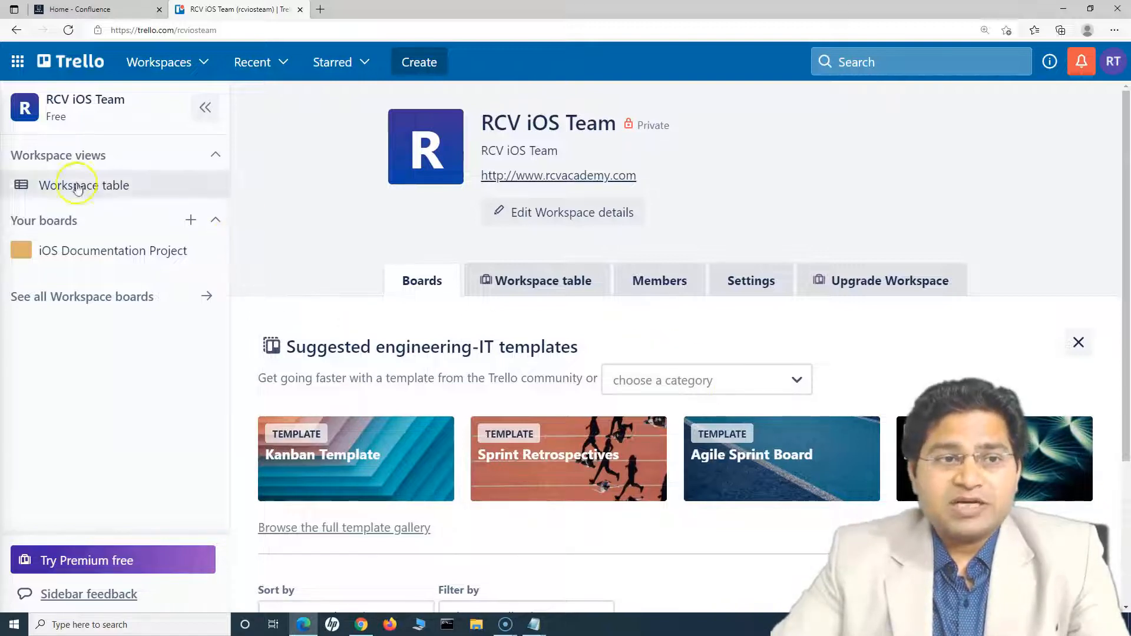
drag(39, 220, 79, 220)
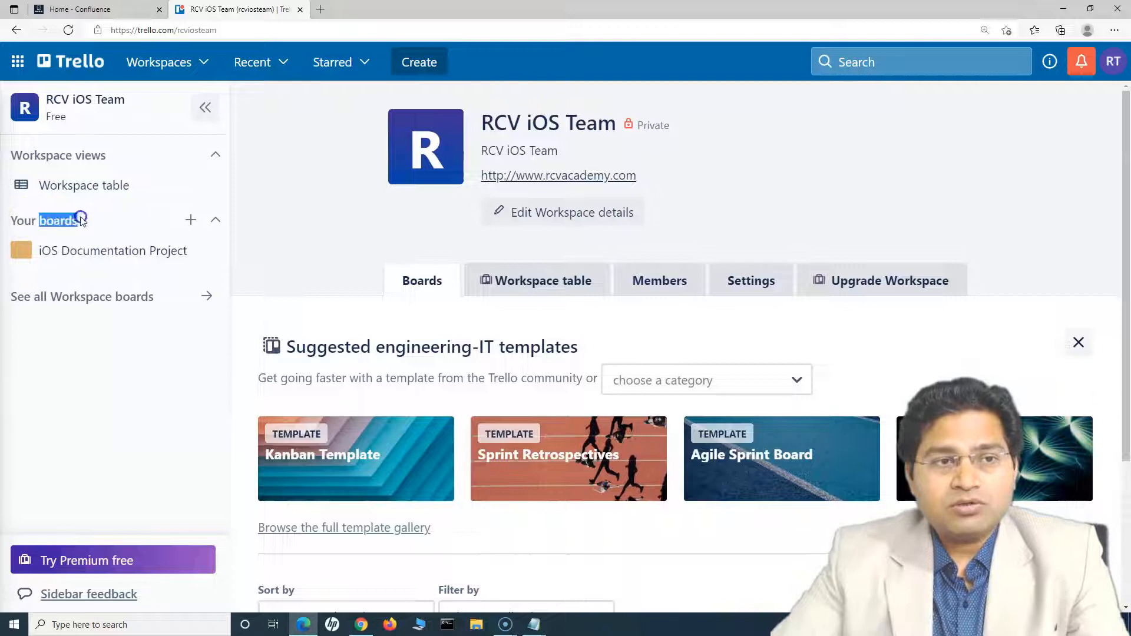
click(81, 220)
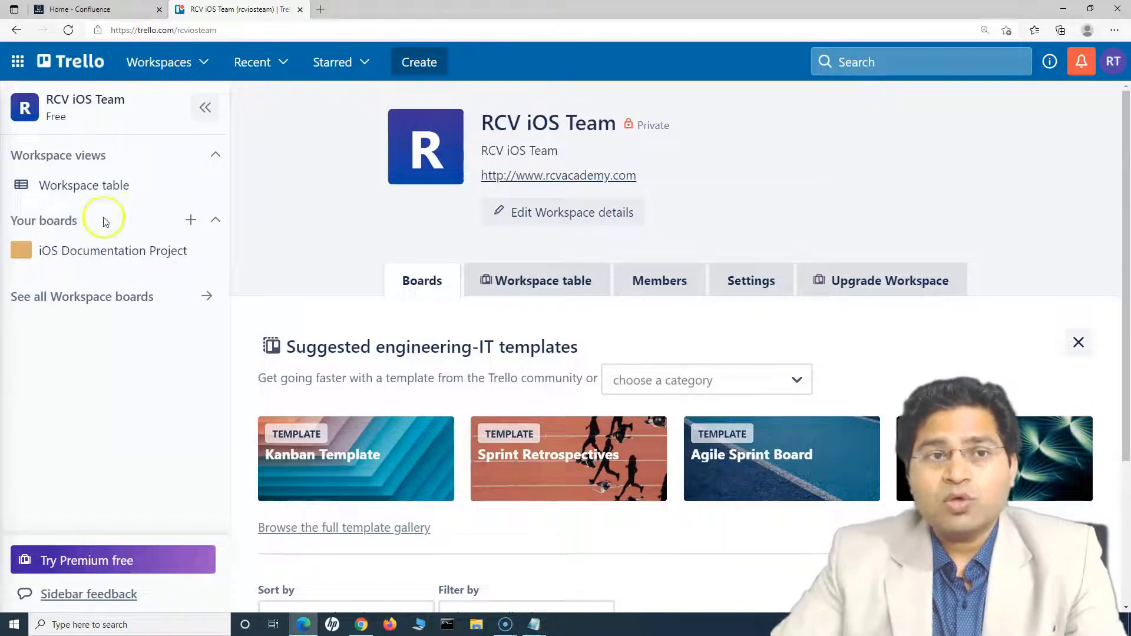
drag(64, 221, 101, 208)
click(102, 212)
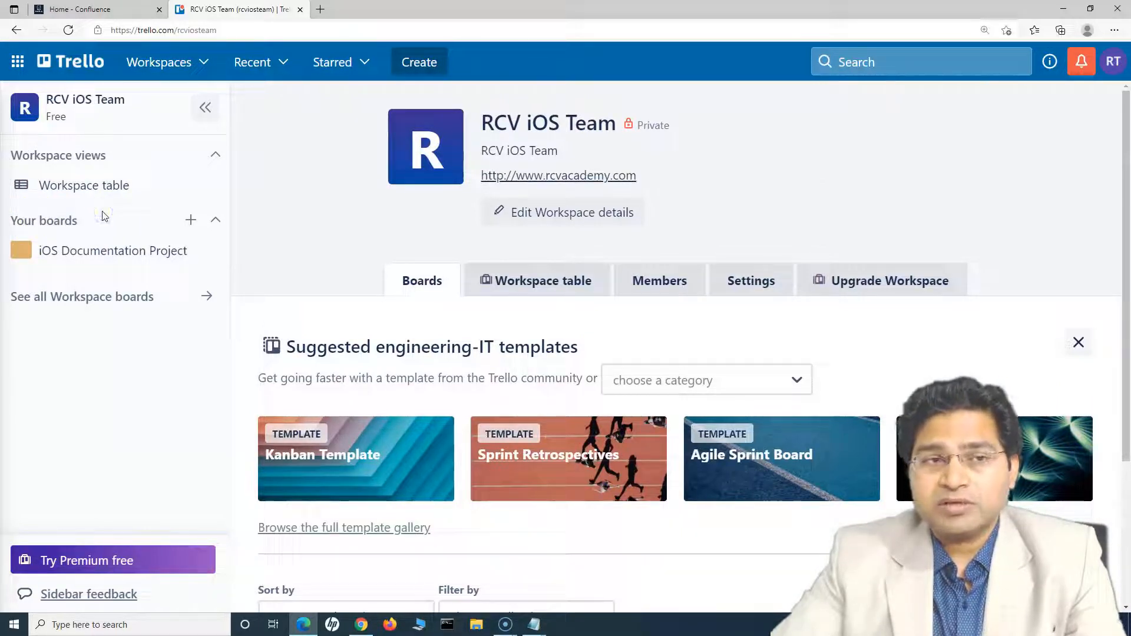
Step: Begin a new board in the RCV iOS Team workspace and title it "RCV iOS Scrum Board"
click(188, 221)
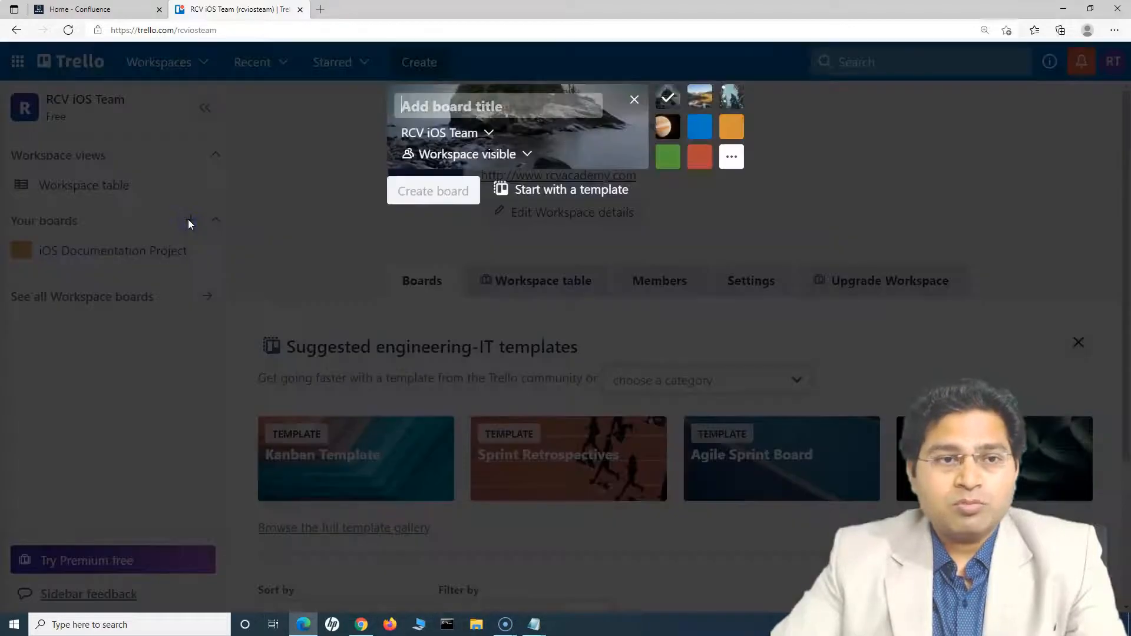
click(478, 107)
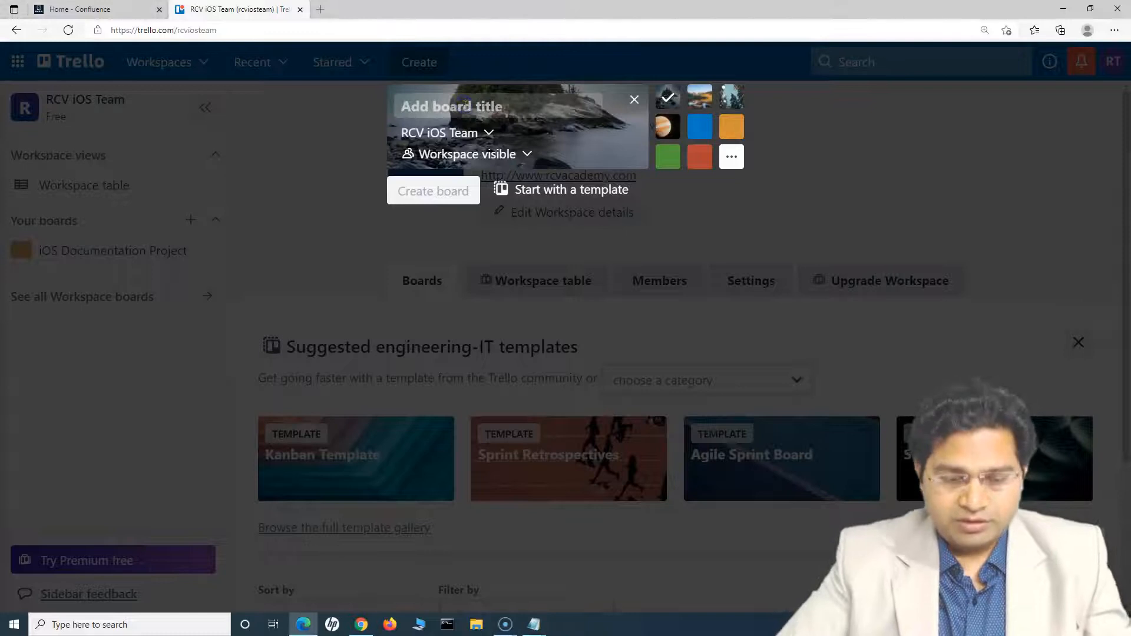
text(RCV iOS )
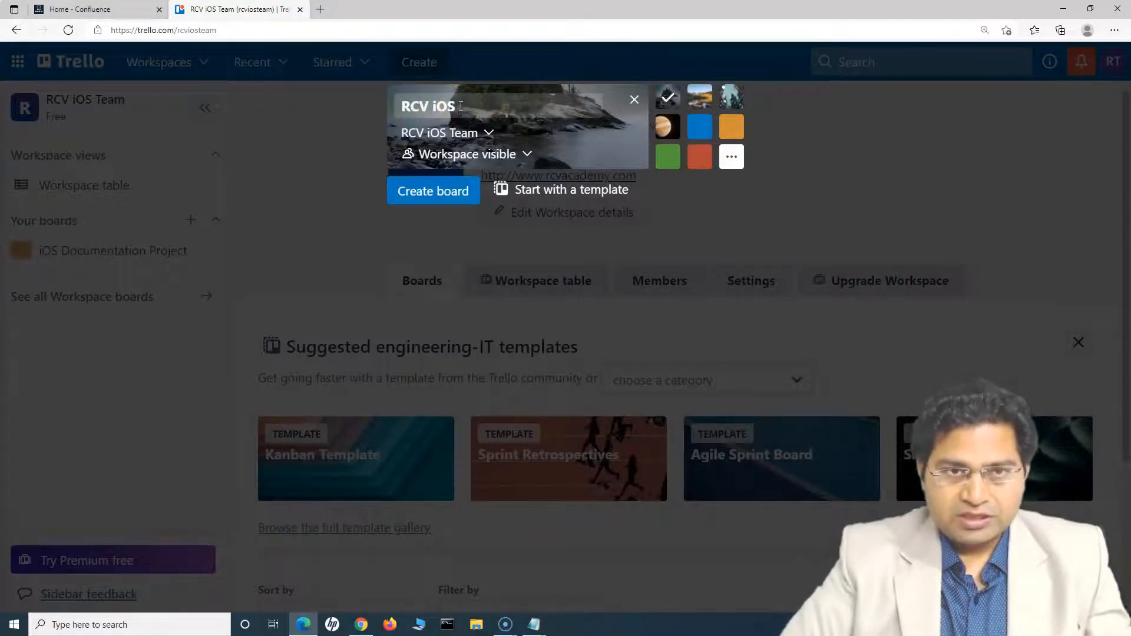
text(Scrum Board)
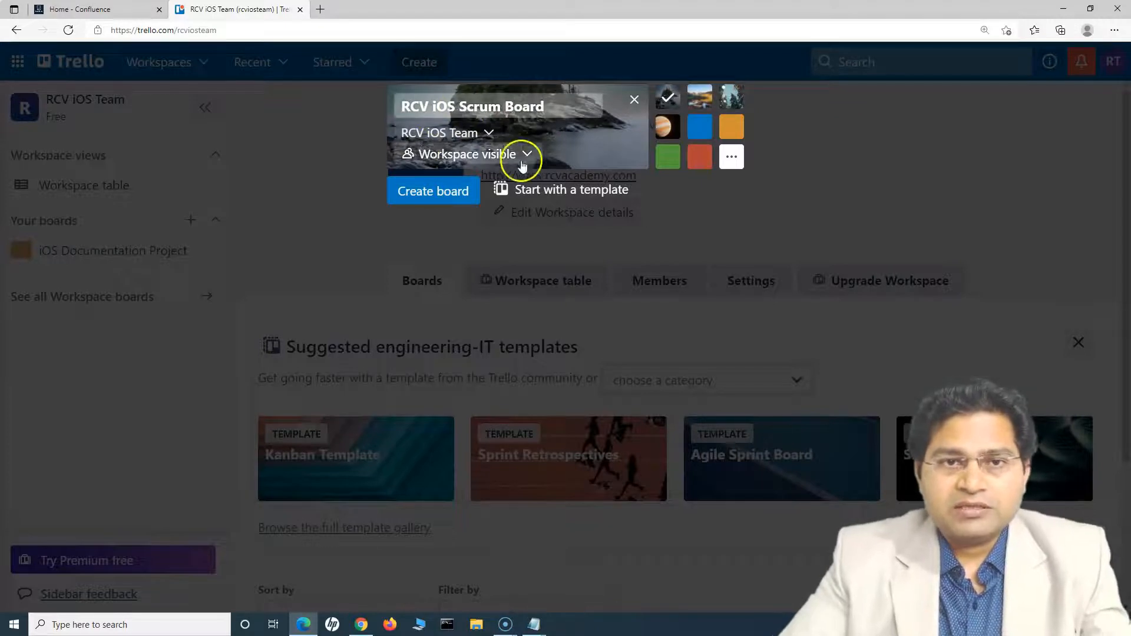
Step: Choose to start the board from a template and open the Agile Sprint Board template in the Engineering category
click(580, 190)
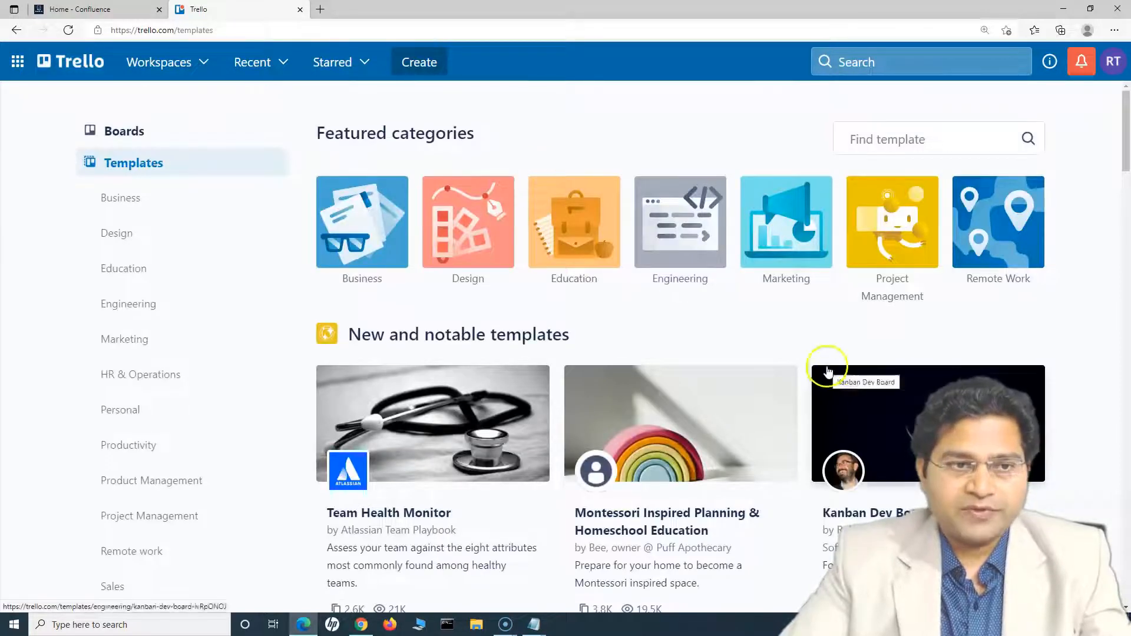
click(119, 309)
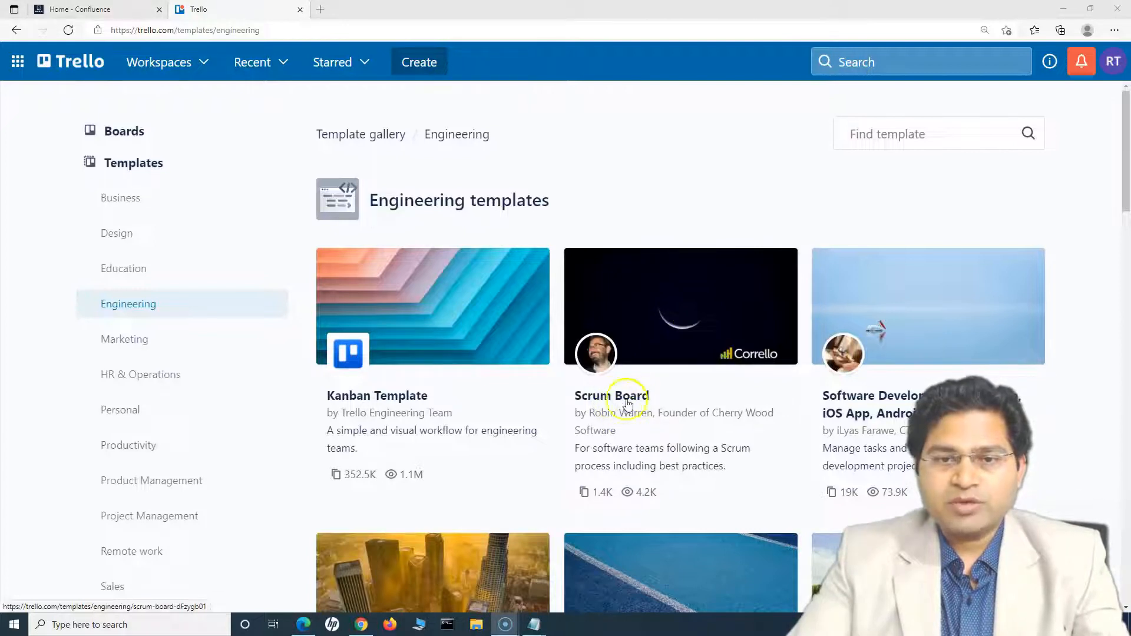
scroll(644, 392, down, 3)
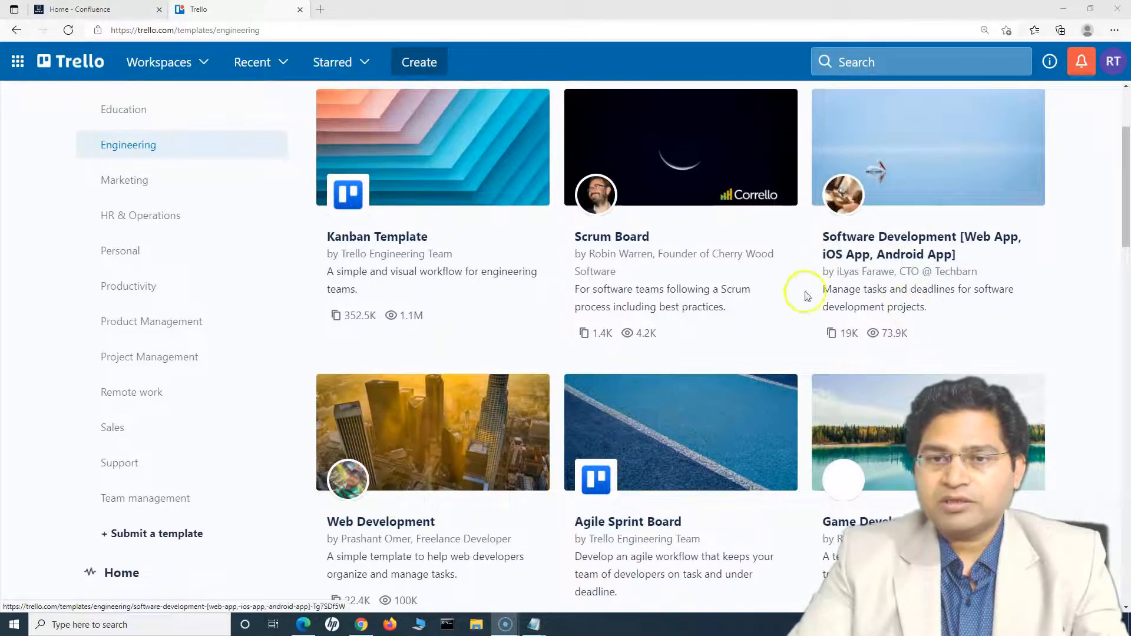
scroll(500, 290, up, 3)
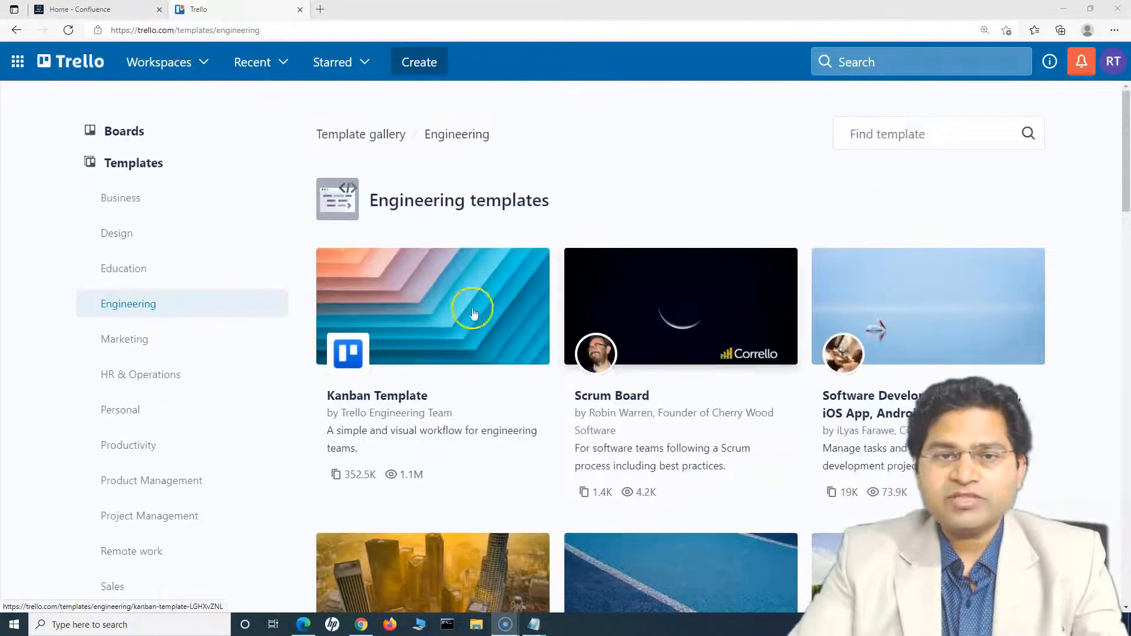
scroll(536, 330, down, 6)
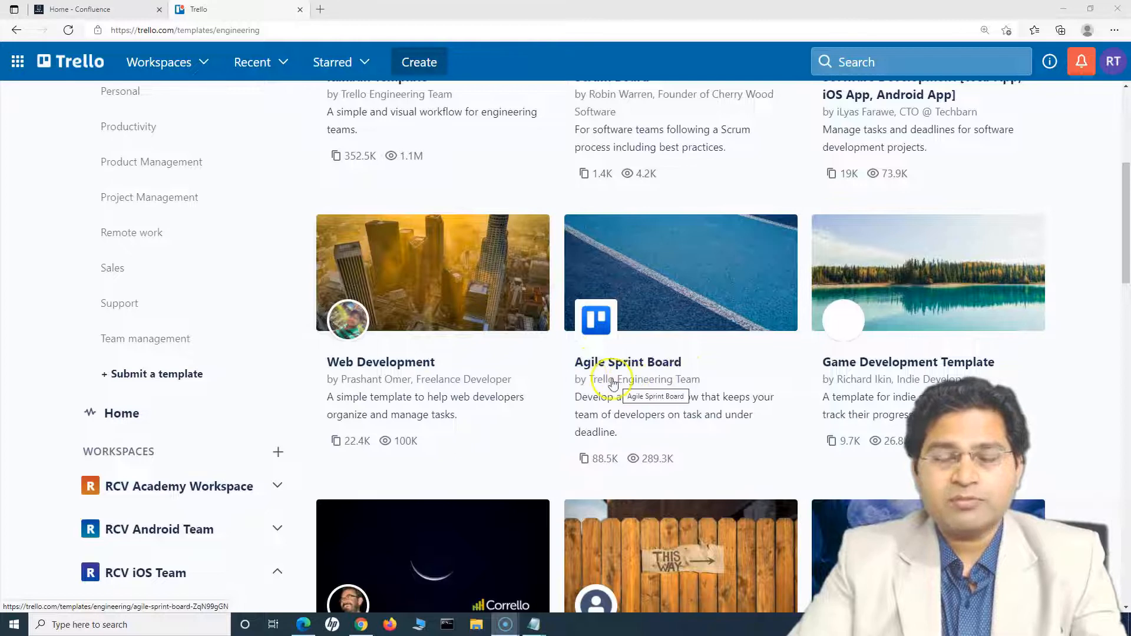
click(670, 313)
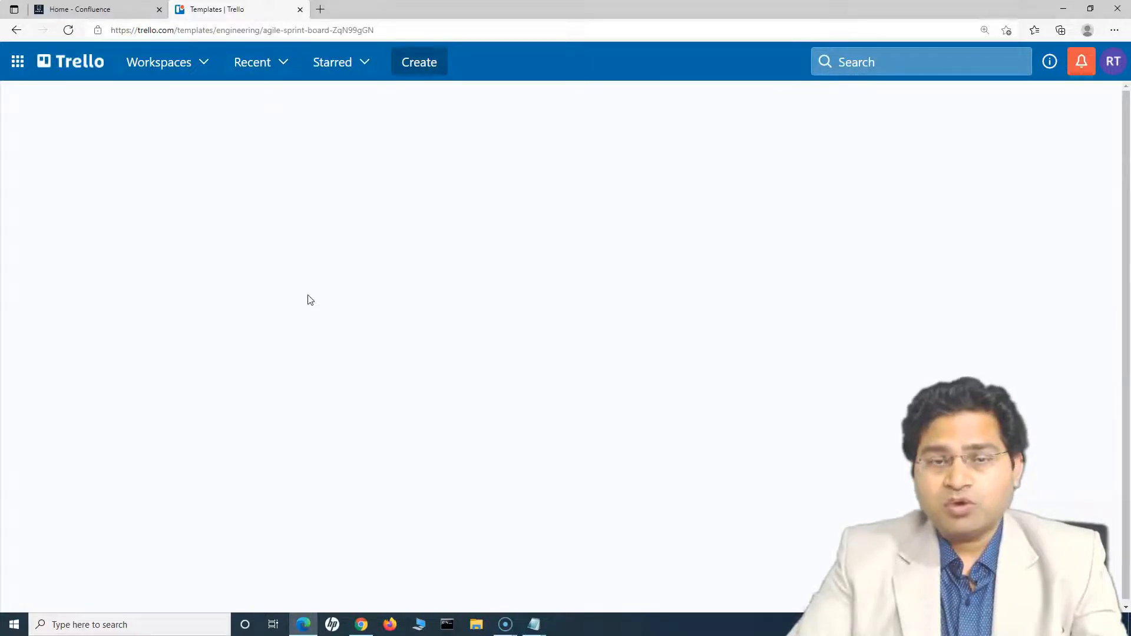
Step: Create a board from the Agile Sprint Board template in RCV Academy Workspace, keeping neither its cards nor its template cards
scroll(669, 277, down, 8)
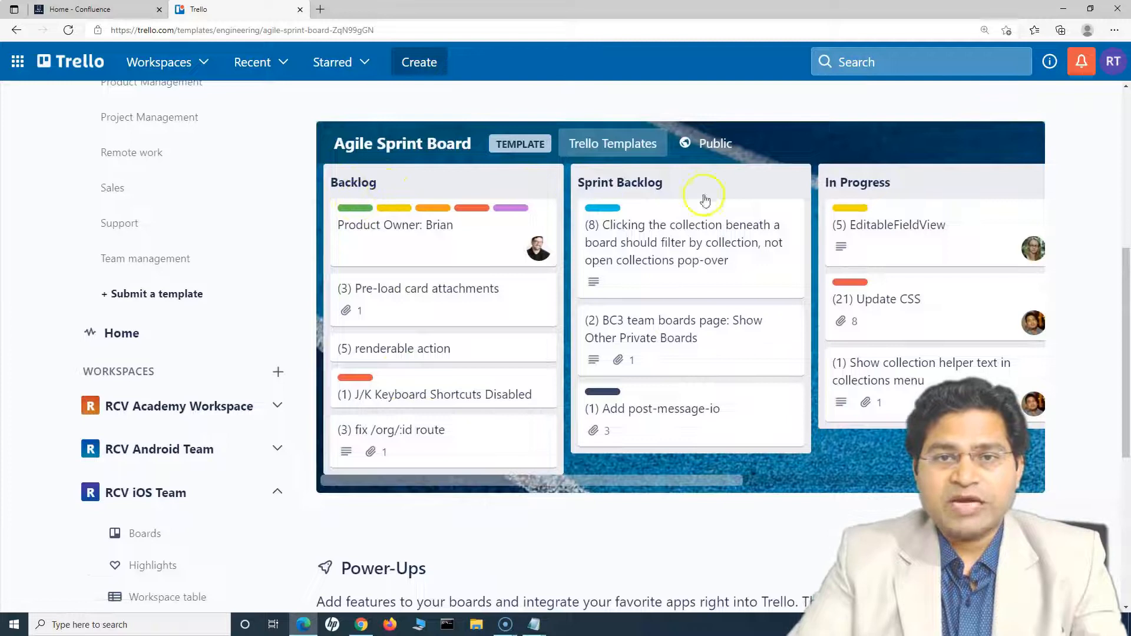
drag(581, 481, 886, 483)
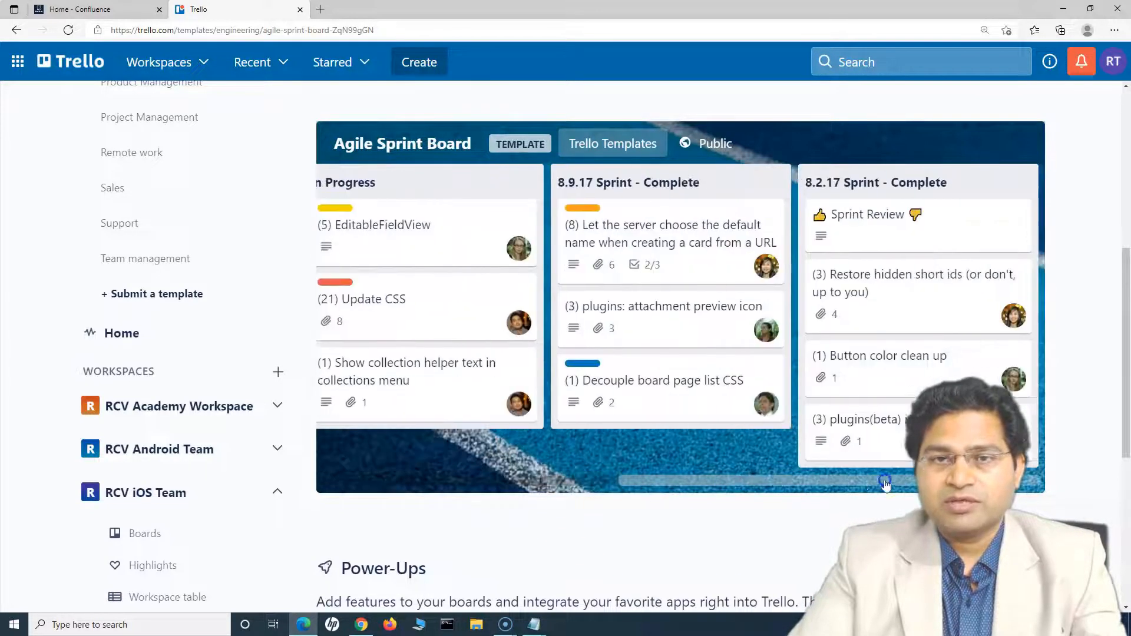
scroll(733, 531, up, 5)
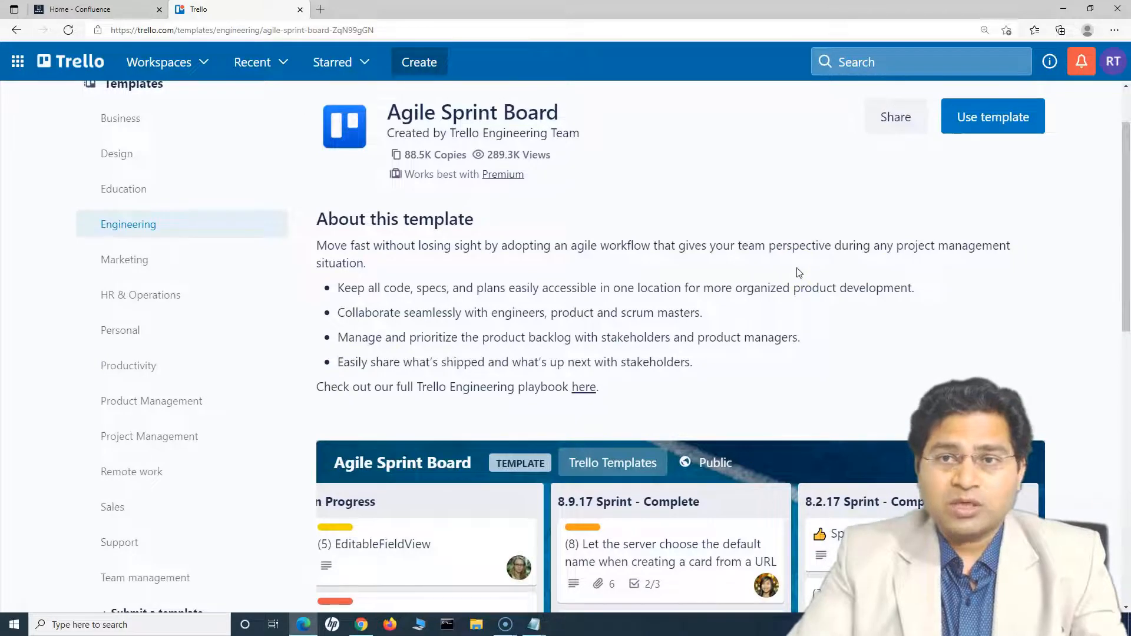
scroll(784, 291, down, 4)
scroll(864, 235, up, 4)
click(1011, 121)
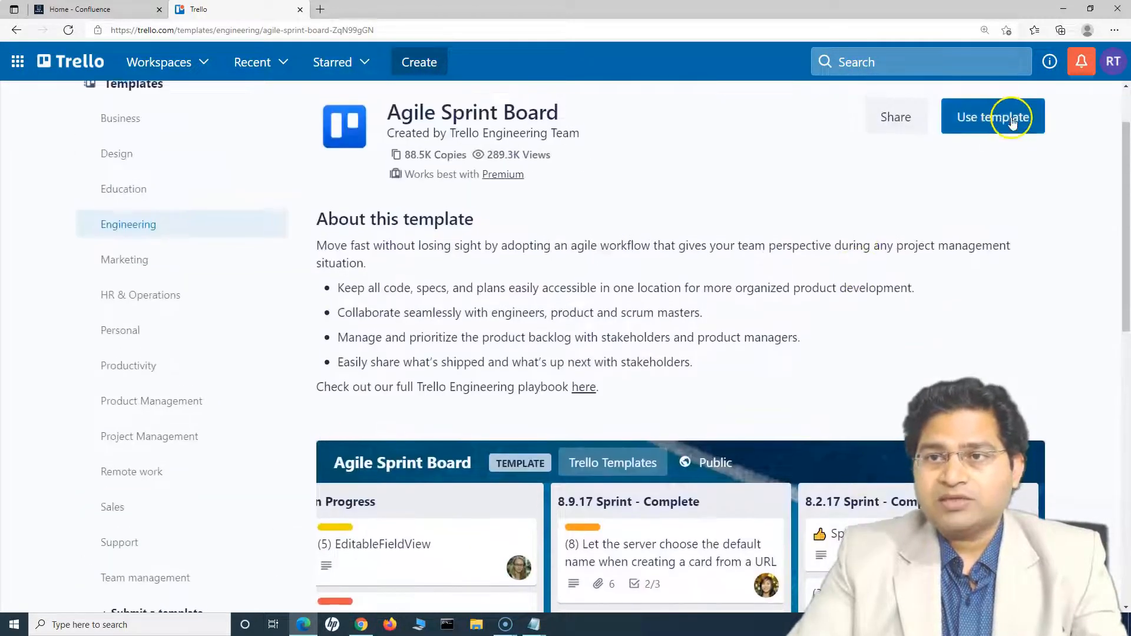
click(1011, 120)
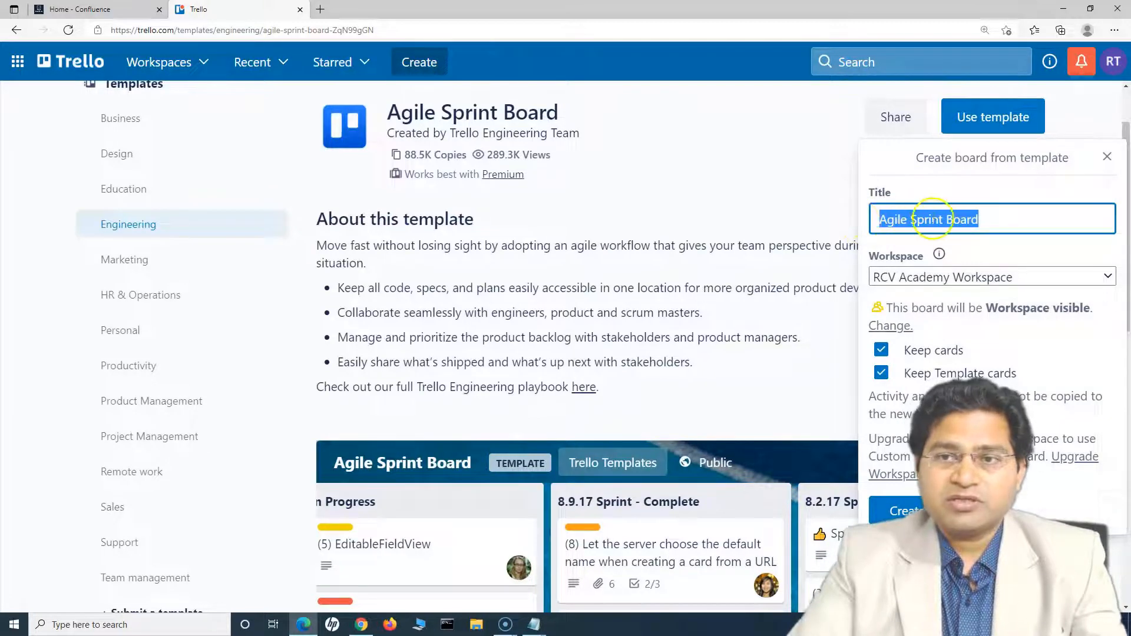
click(891, 219)
click(882, 220)
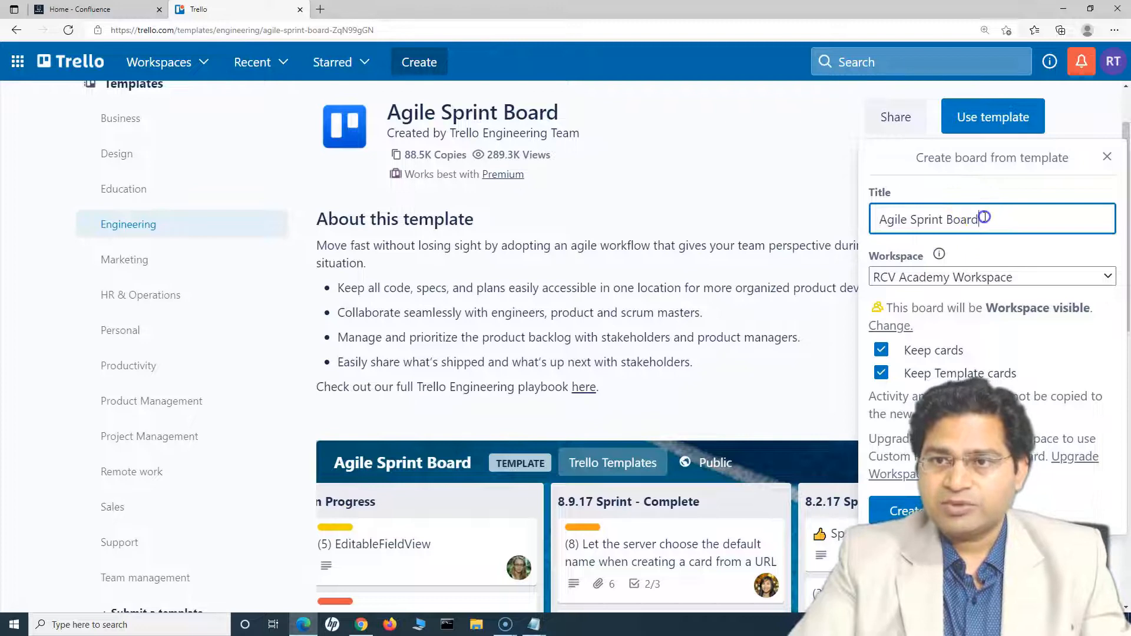
click(882, 351)
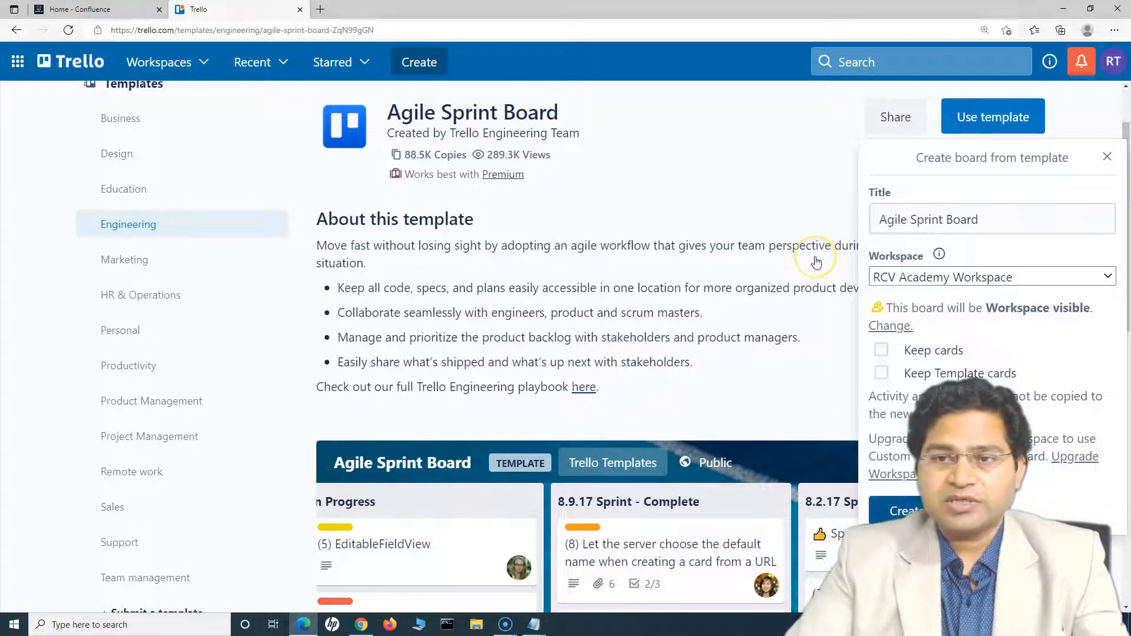
click(893, 511)
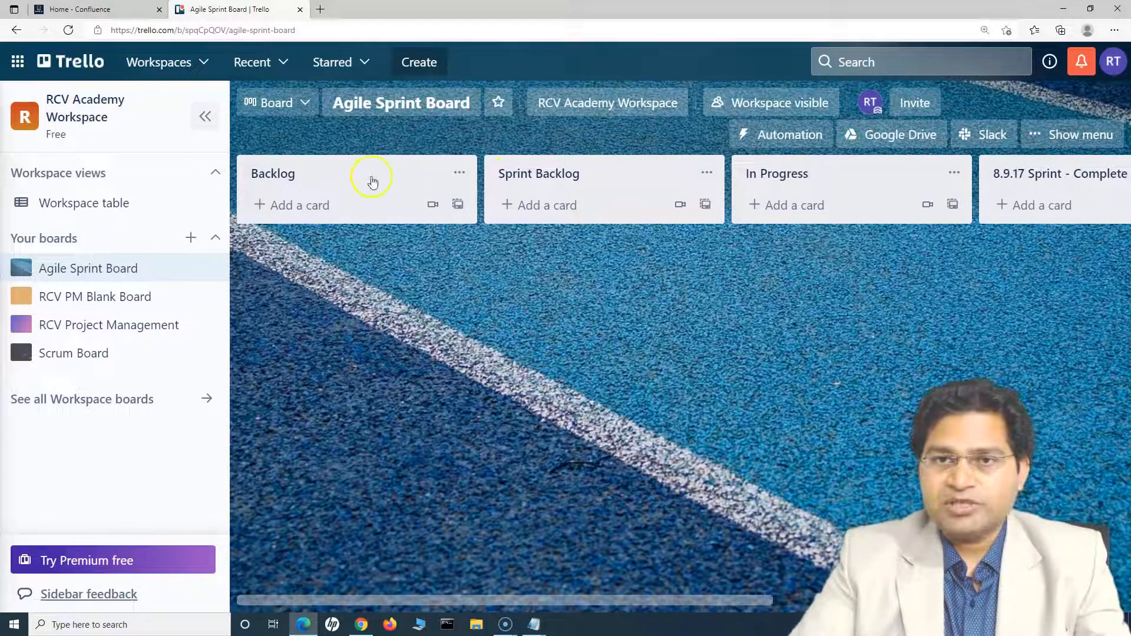
Step: Return to the RCV iOS Team workspace and open the Agile Sprint Board engineering template for a new board
click(206, 62)
click(214, 345)
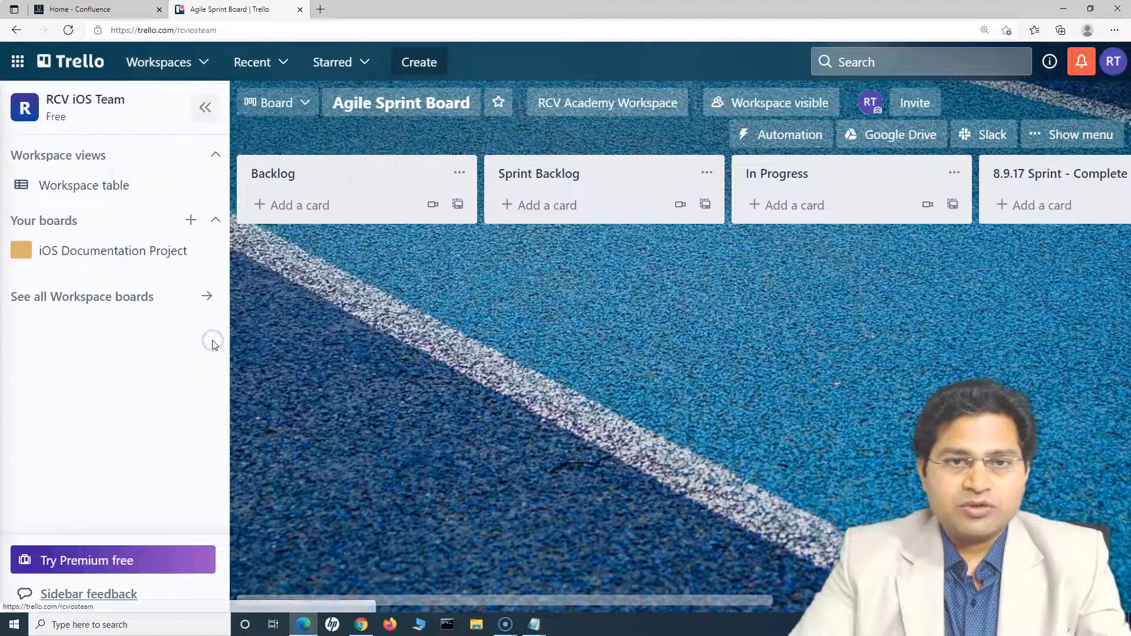
click(187, 221)
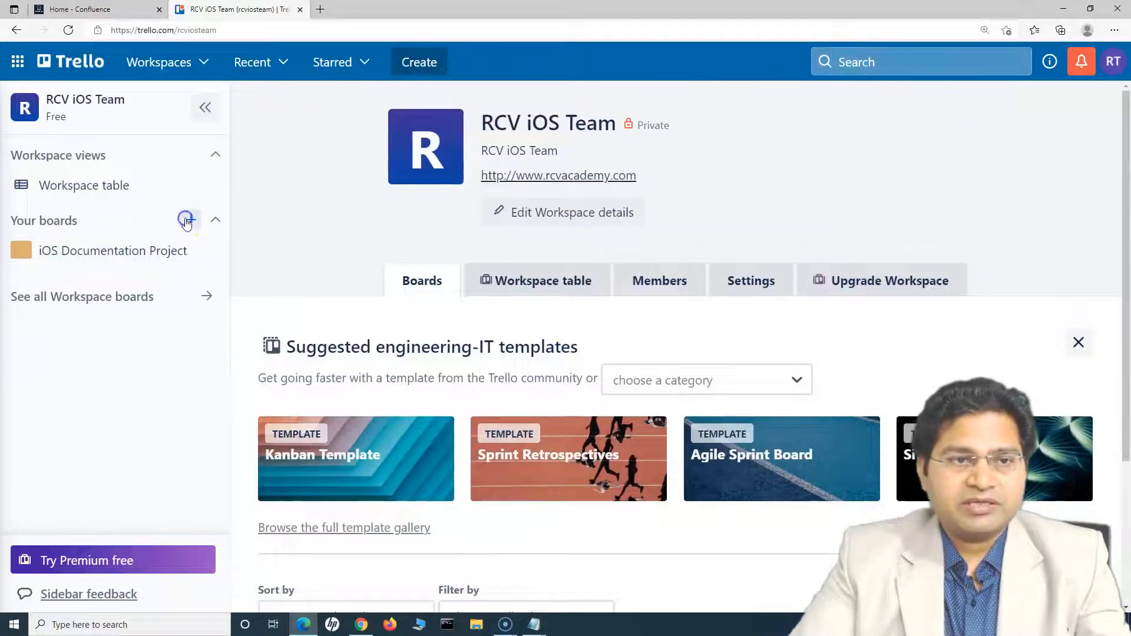
click(561, 193)
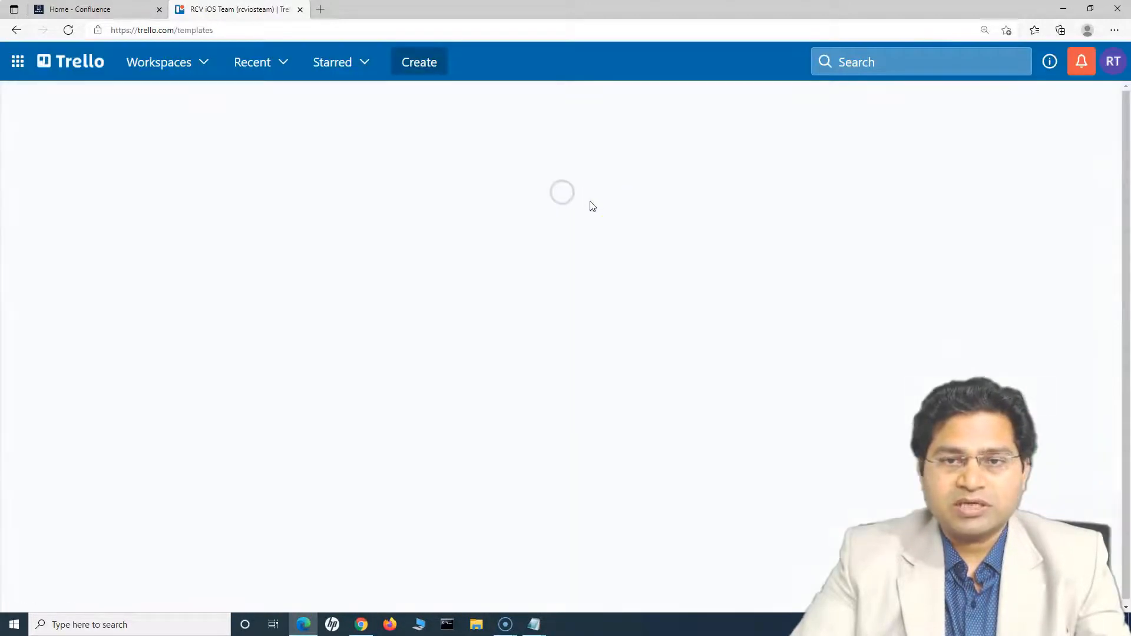
click(144, 305)
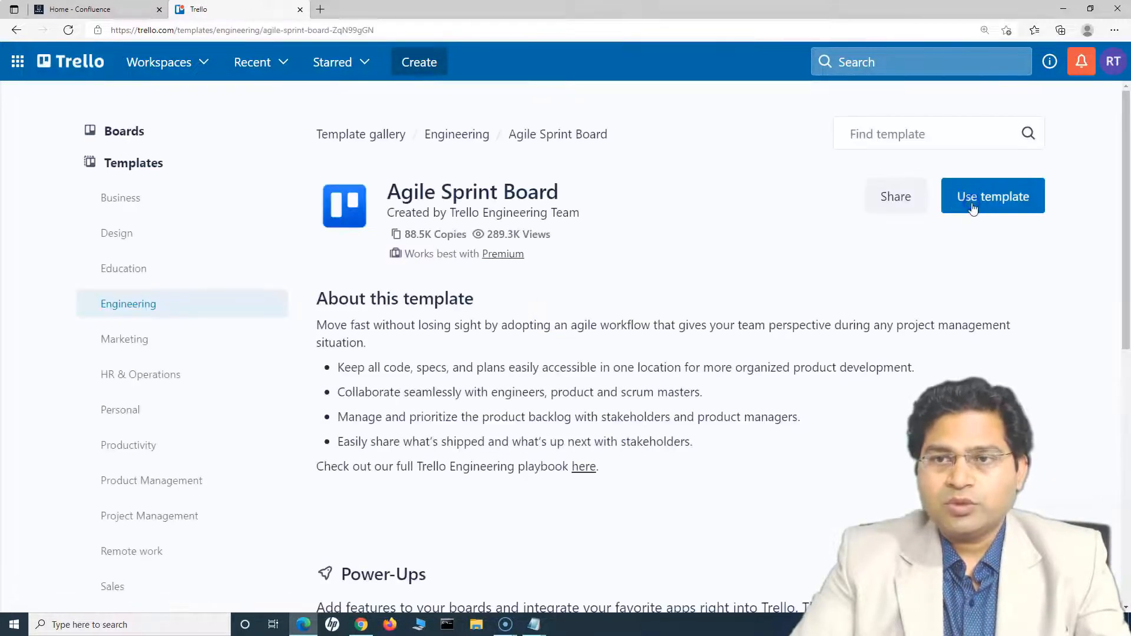
Step: Create the Agile Sprint Board from the template in the RCV iOS Team workspace, without keeping cards or template cards
click(973, 197)
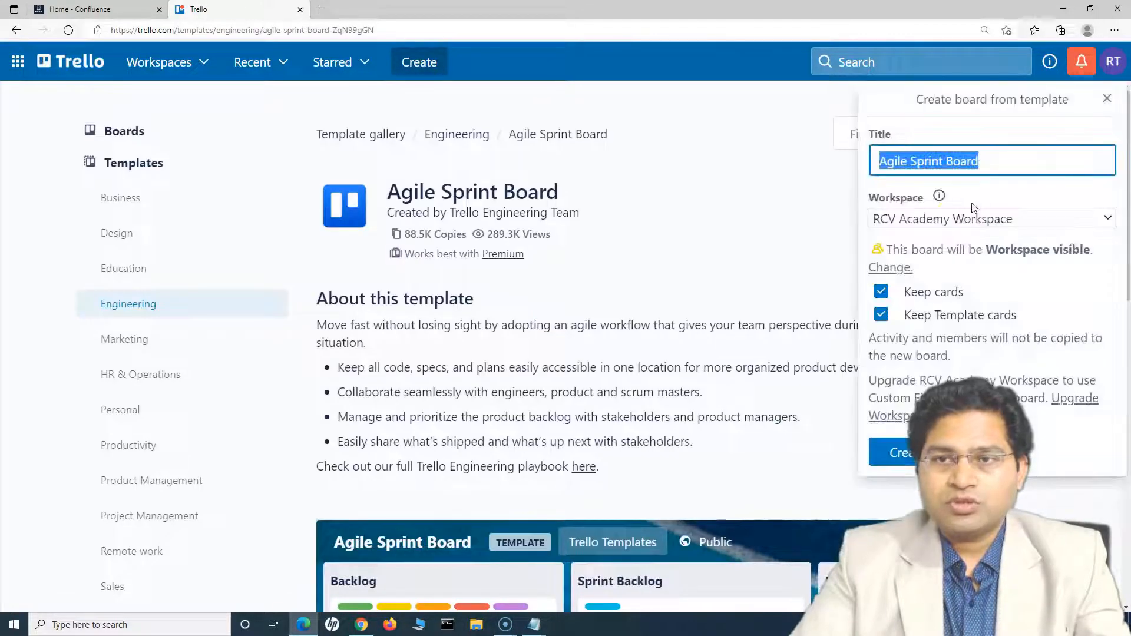
click(925, 223)
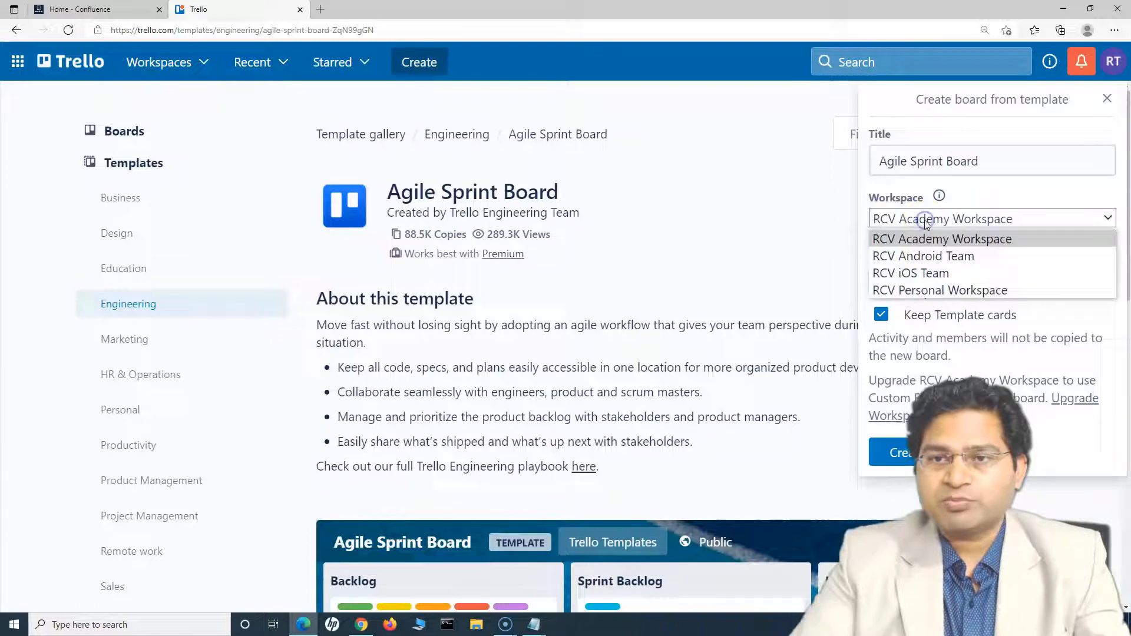
click(911, 273)
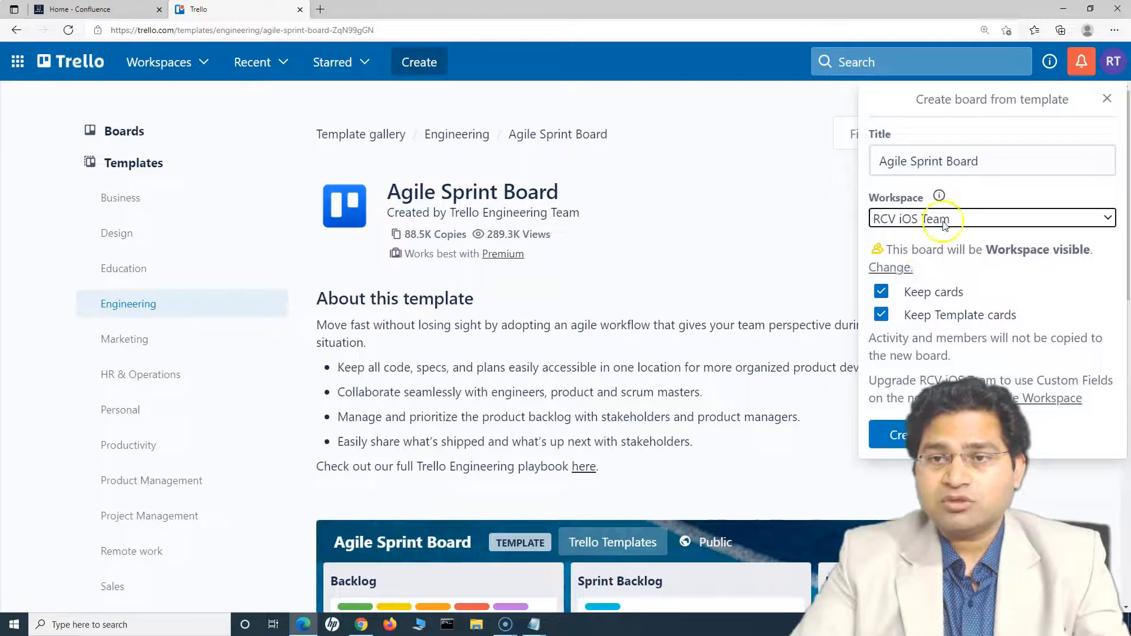
click(883, 294)
click(882, 314)
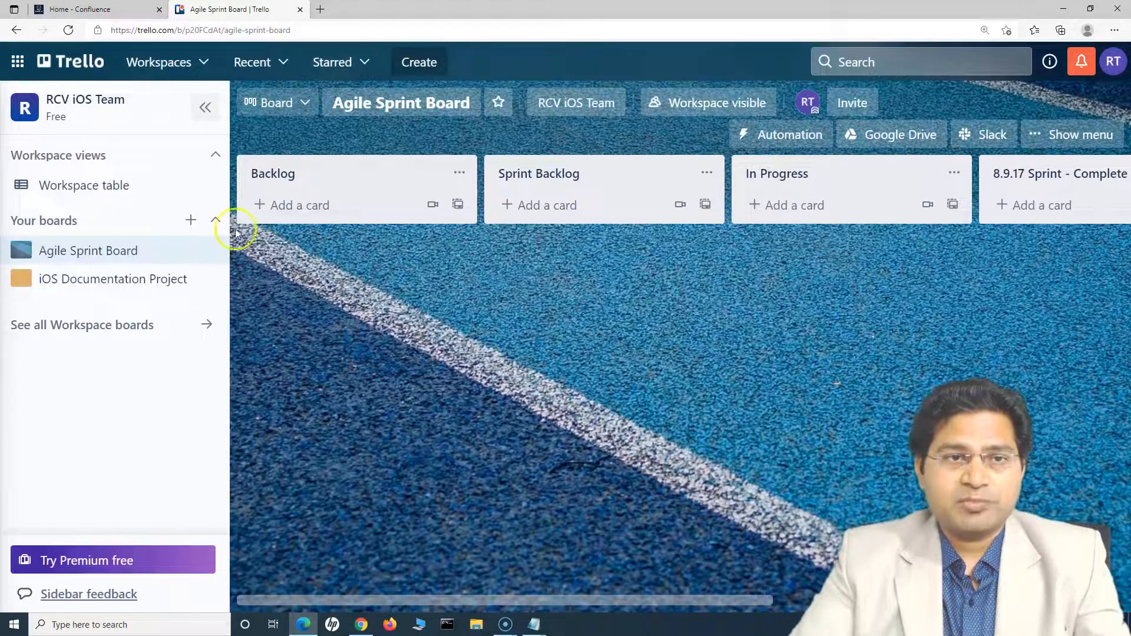
Step: Begin another new board in RCV iOS Team from a template, opening the Scrum Board template under Engineering
click(190, 221)
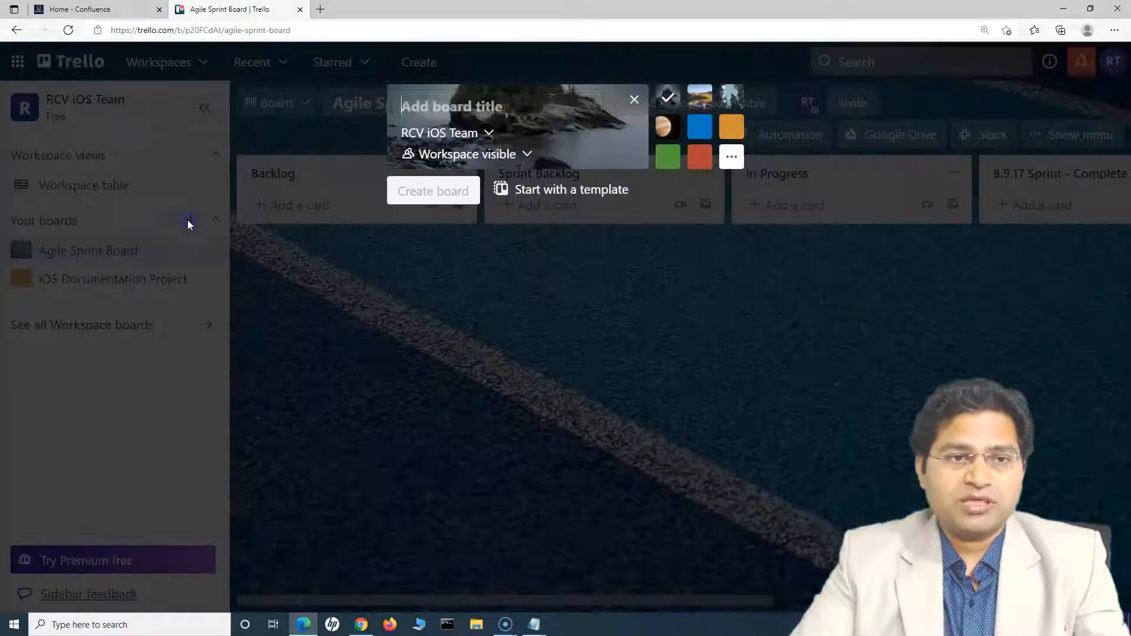
click(586, 191)
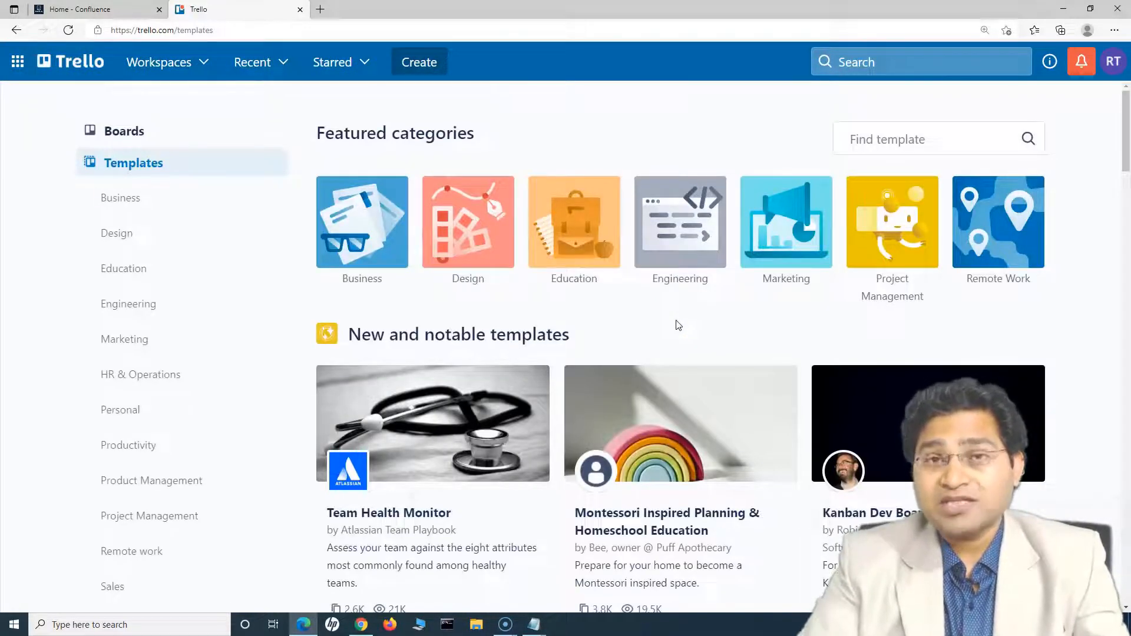
click(152, 313)
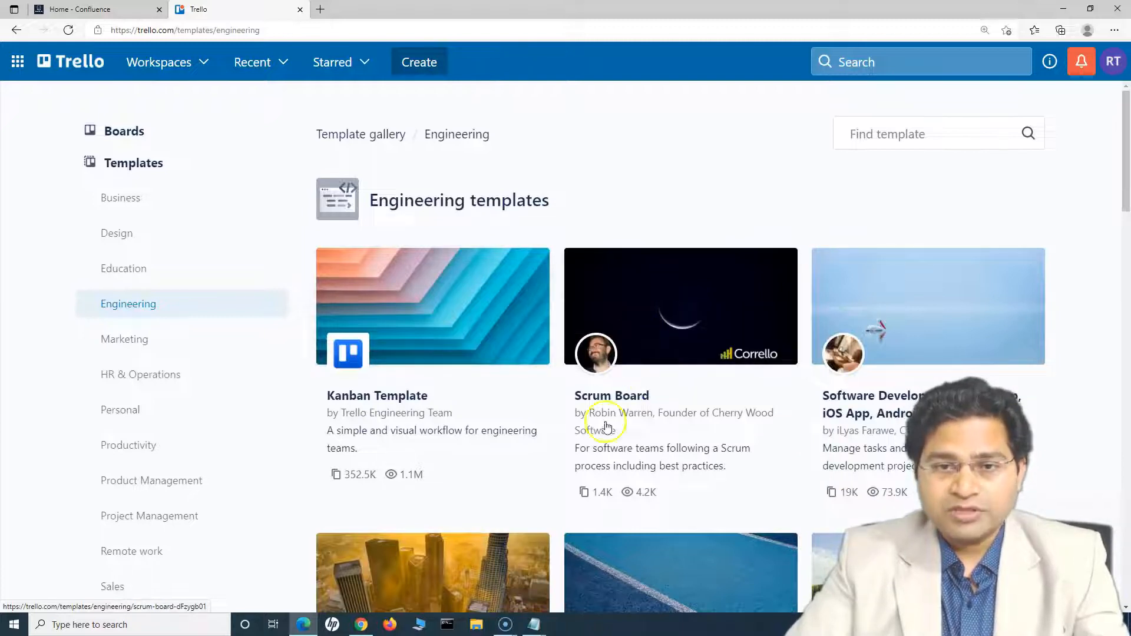
click(659, 343)
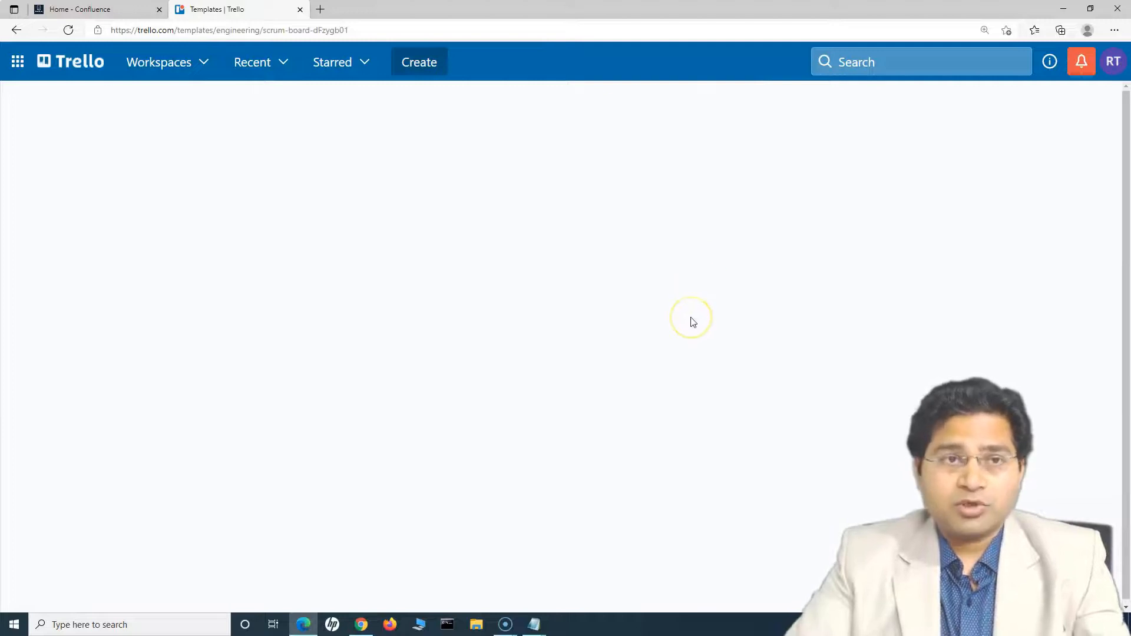
Step: Create the Scrum Board from the template in the RCV iOS Team workspace, without keeping cards or template cards
click(992, 194)
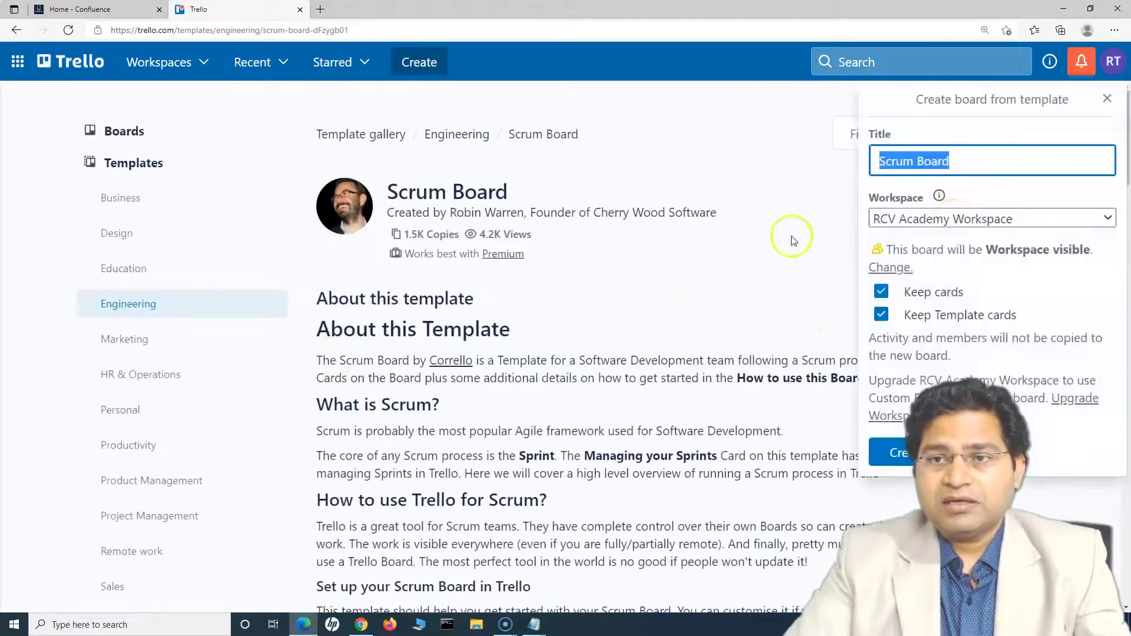
click(981, 221)
click(937, 271)
click(925, 293)
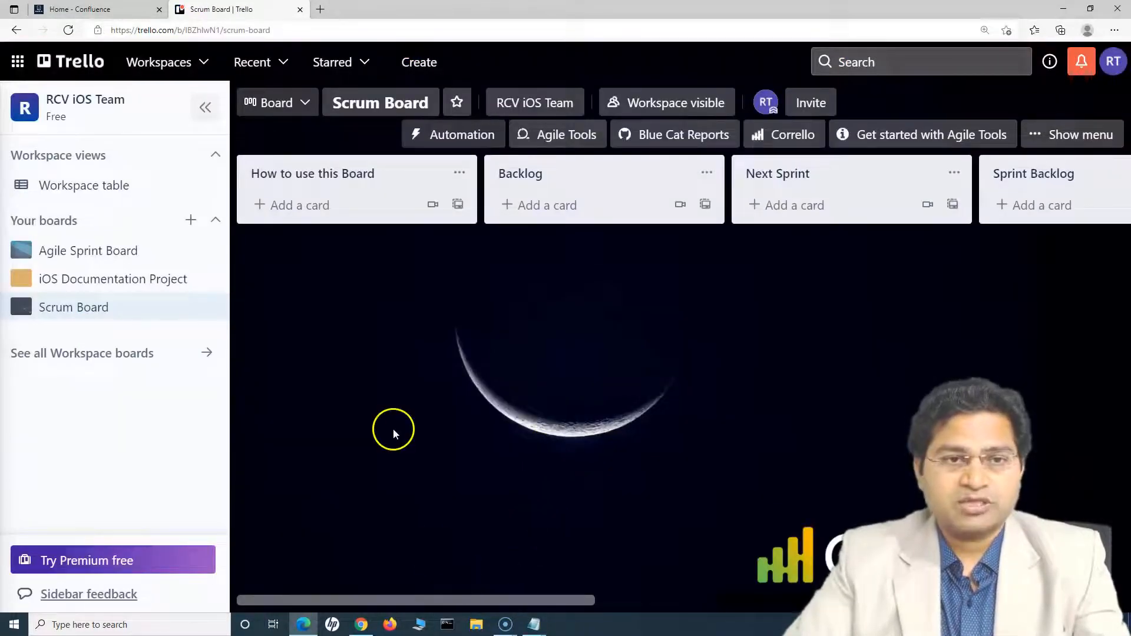
Step: Add a card titled "Epic 1:" to the Scrum Board's Backlog list
drag(365, 600, 380, 599)
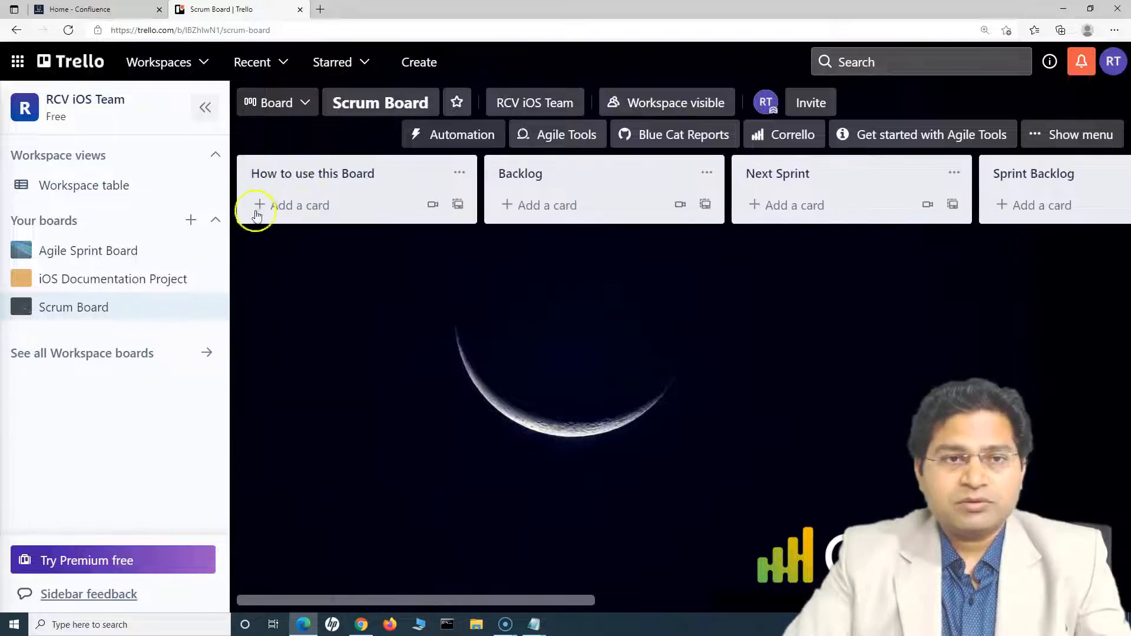
drag(423, 599, 511, 600)
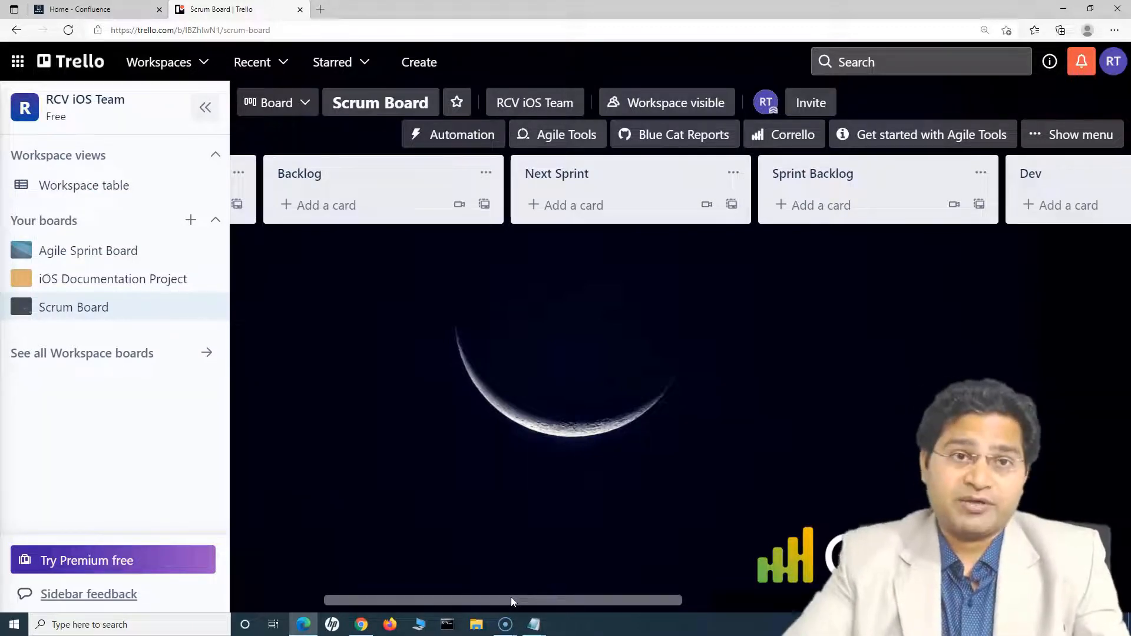
click(334, 211)
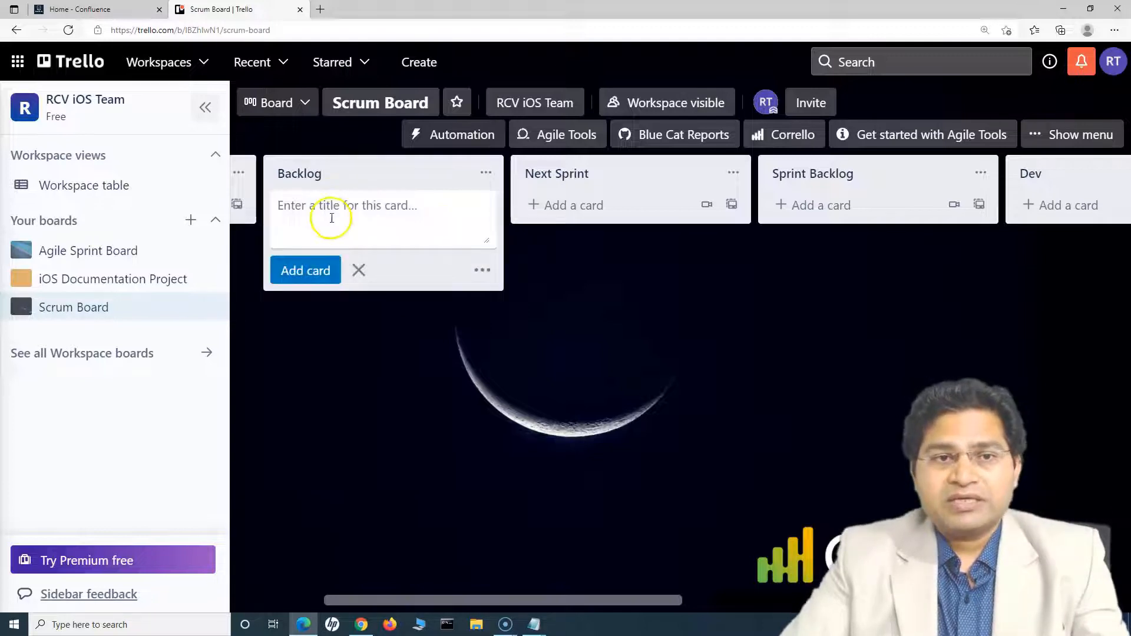
text(Epic 1:)
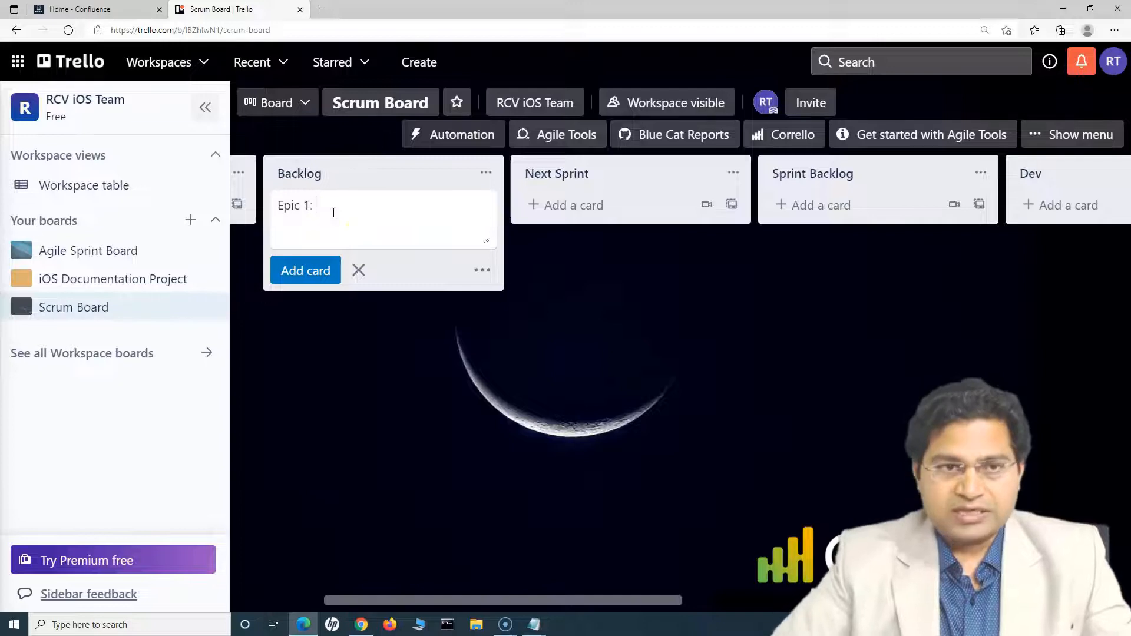
click(306, 271)
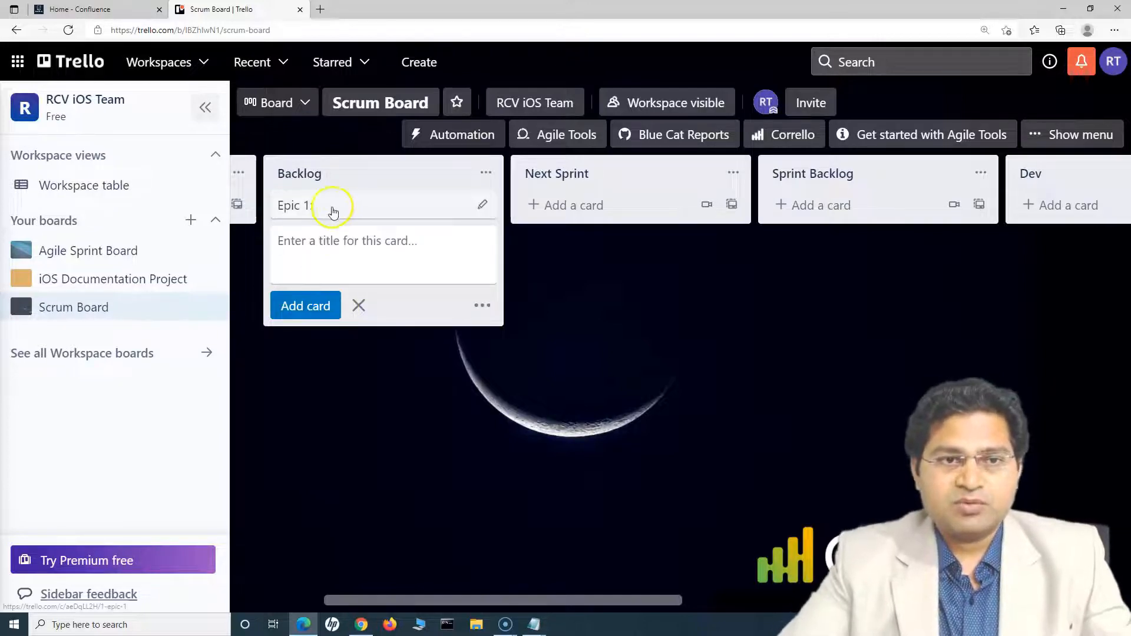
Step: Open the Epic 1 card to view its description field and card options, leaving the description empty, and close it
click(333, 209)
click(320, 232)
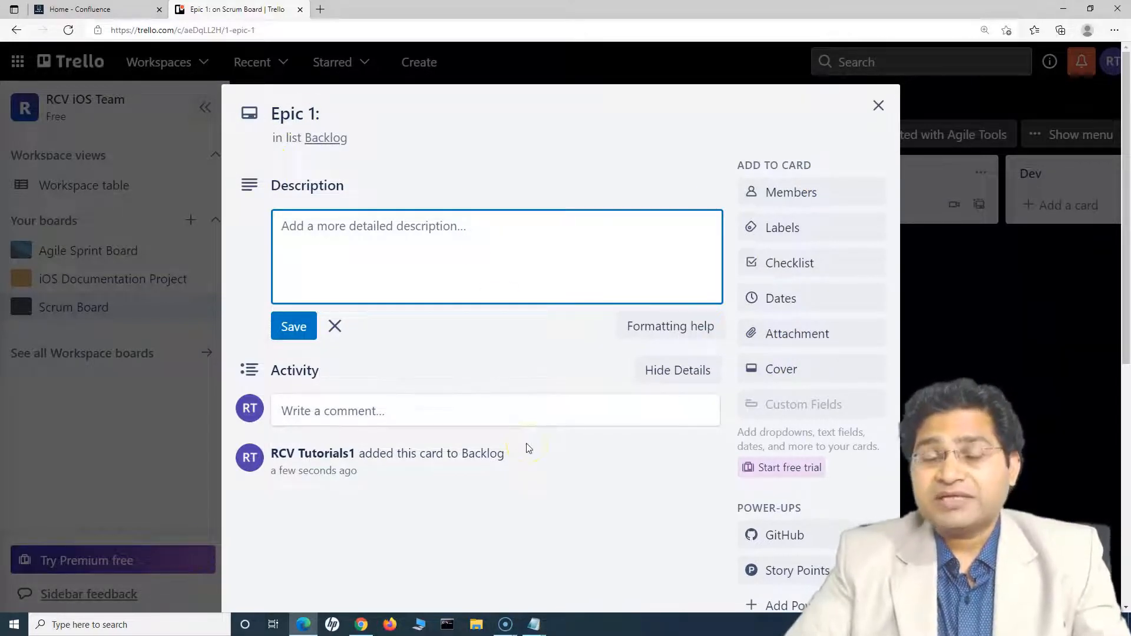
click(879, 105)
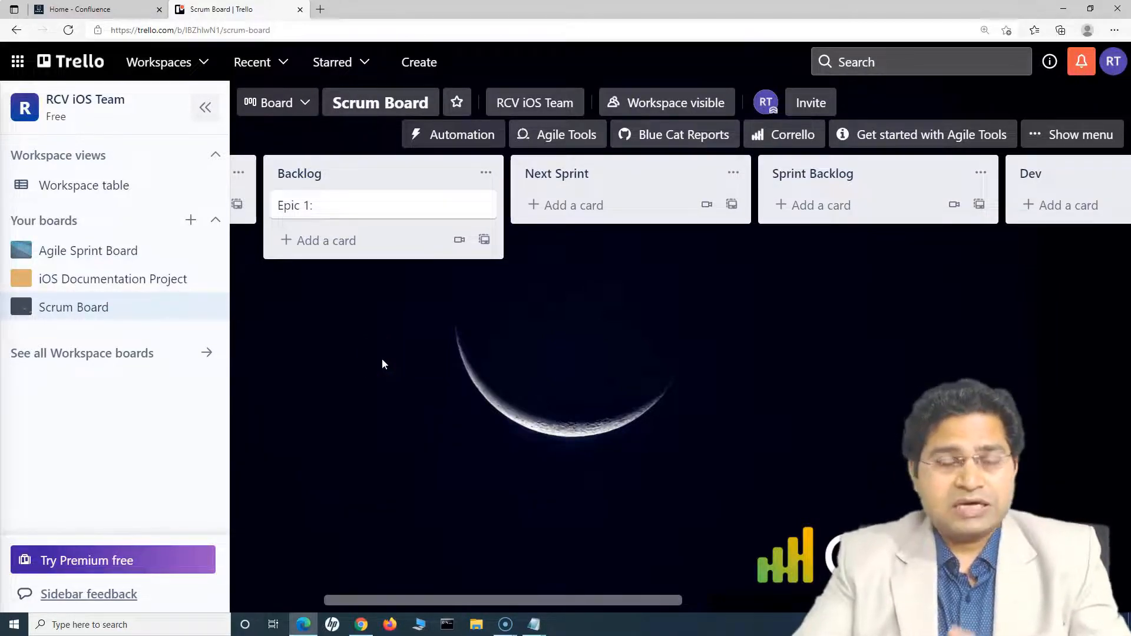
Step: Add a second card titled "Epic 2" to the Backlog list
click(325, 241)
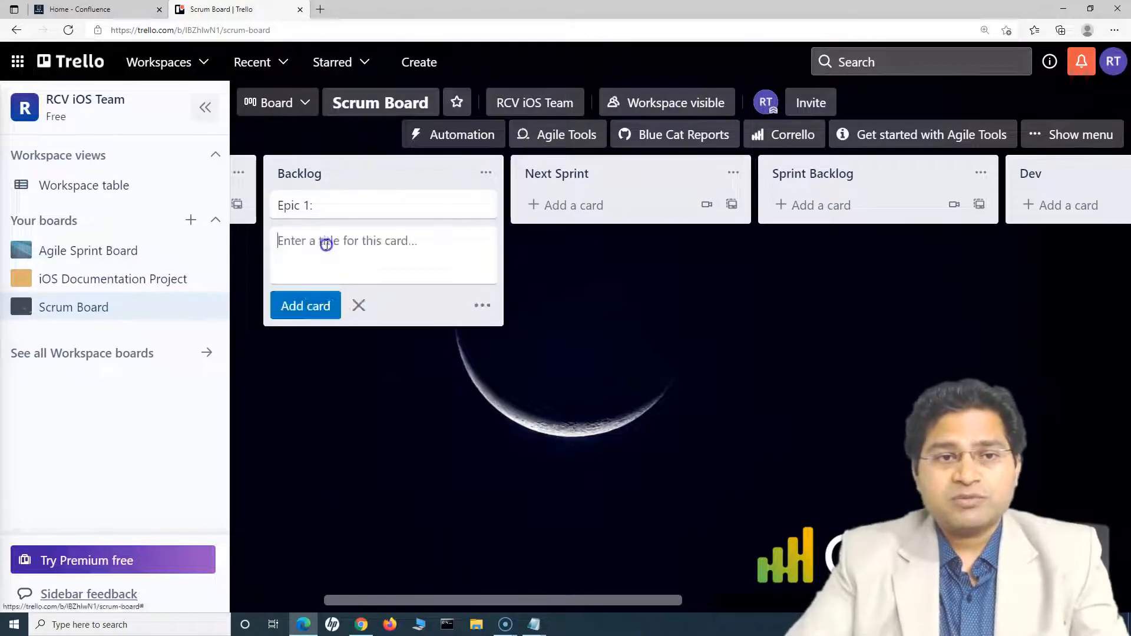
text(E)
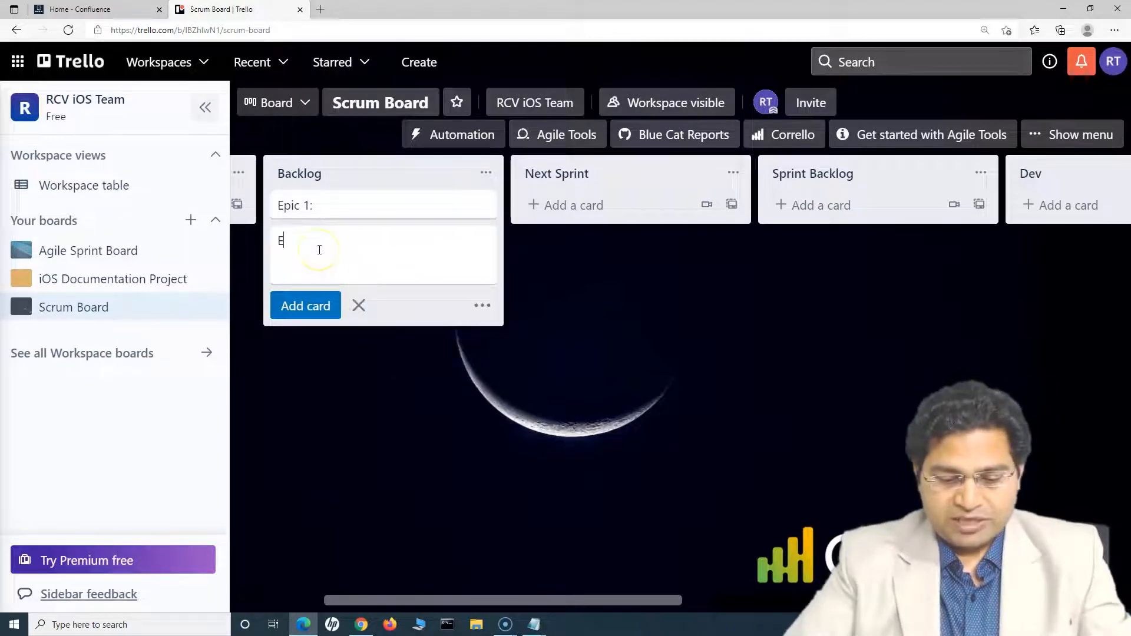
text(pic 2)
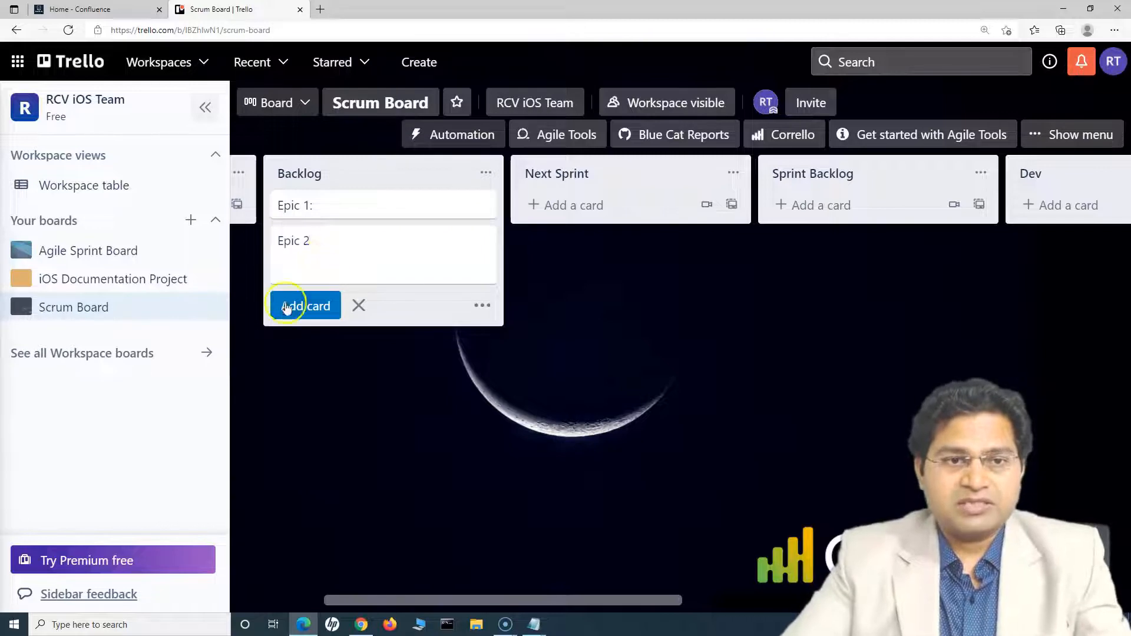
click(295, 308)
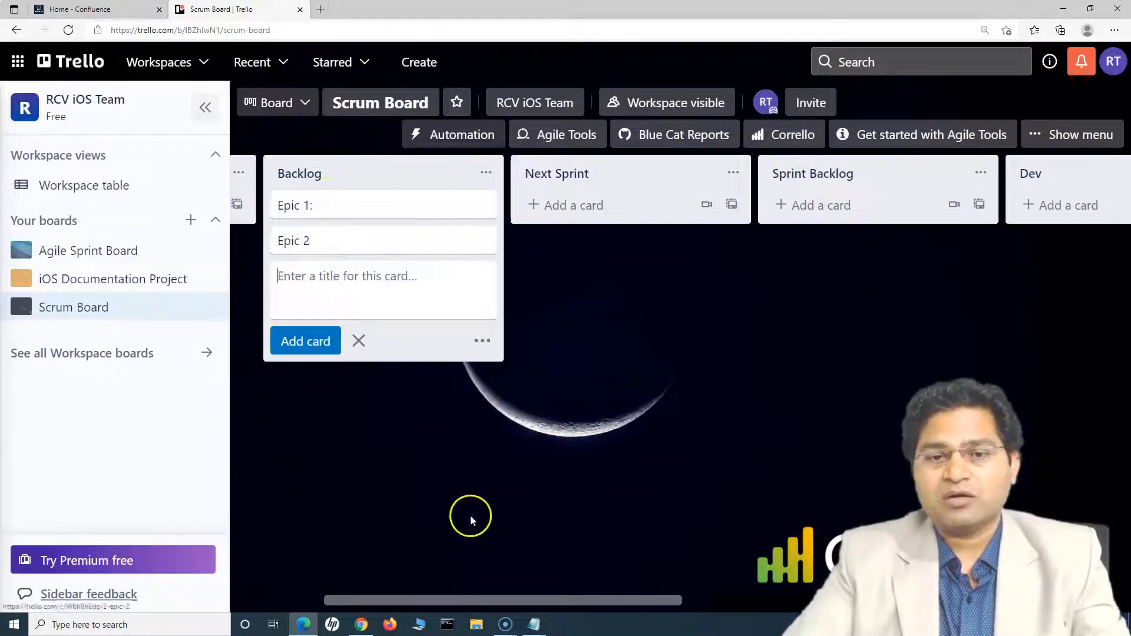
Step: Review the Epic 1 card's details and its quick-edit options, keeping its title as it is
mouse_move(482, 601)
mouse_down()
mouse_move(512, 601)
mouse_move(494, 598)
mouse_up()
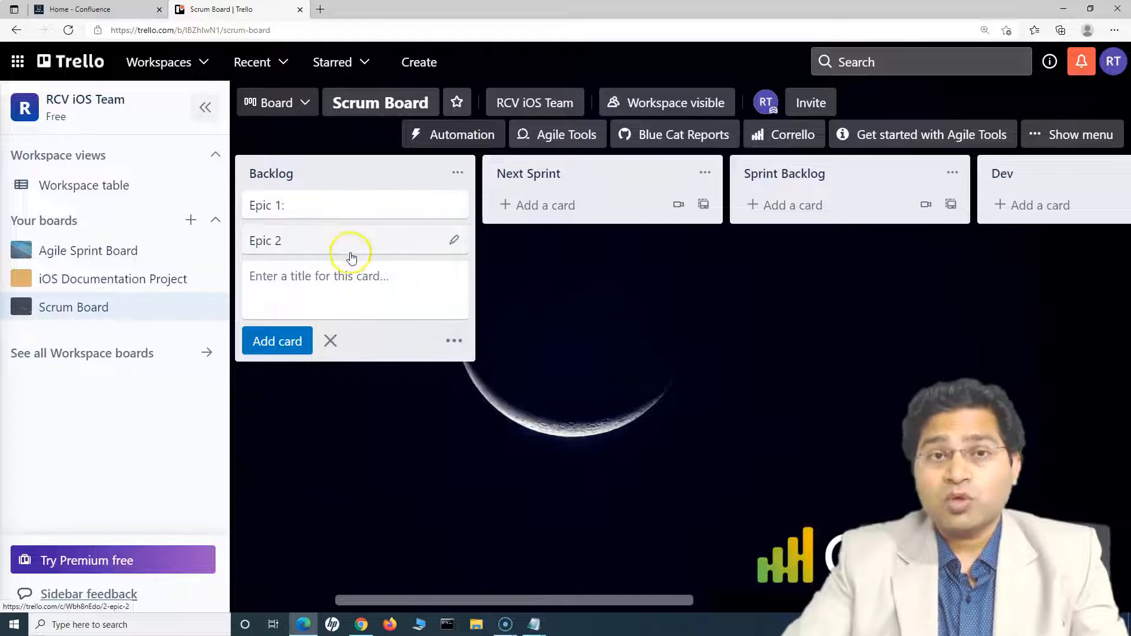
click(293, 210)
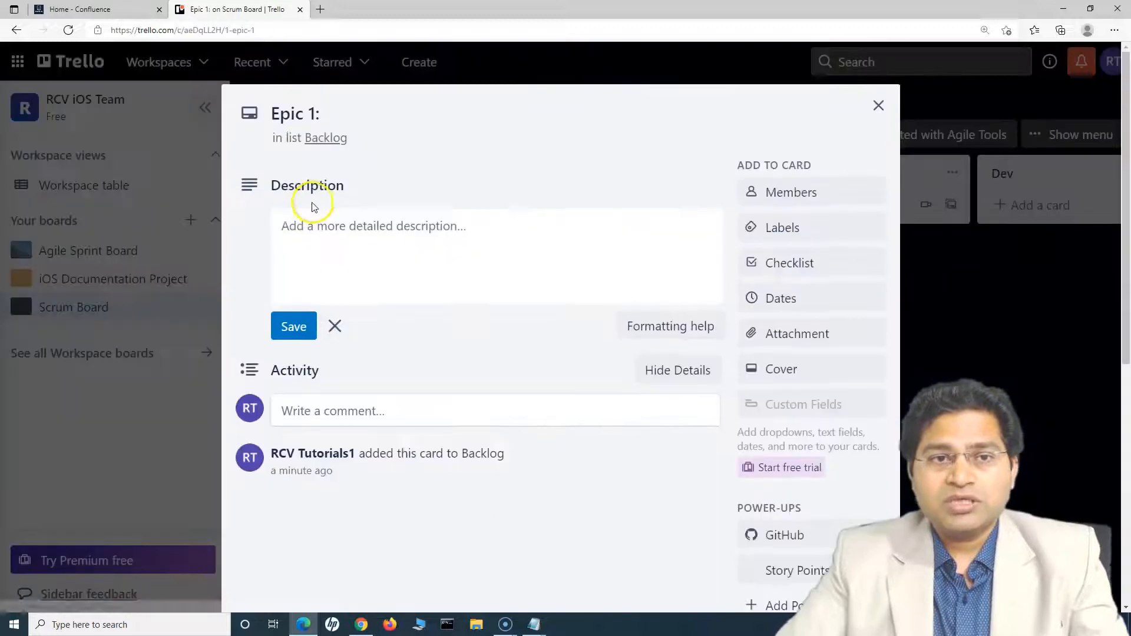
click(879, 107)
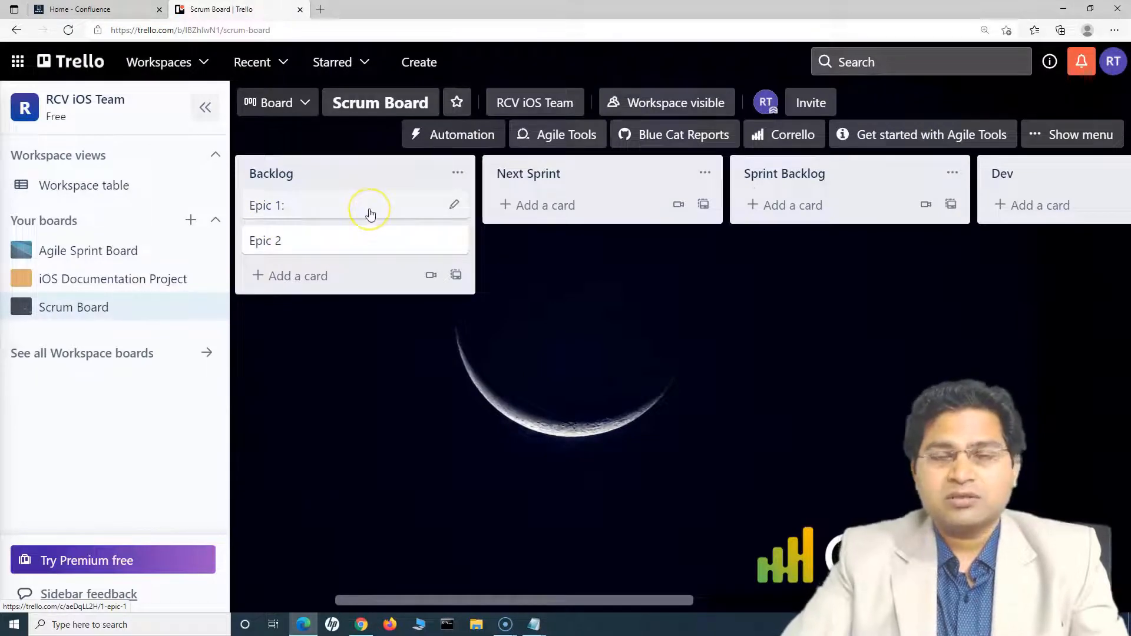
click(455, 205)
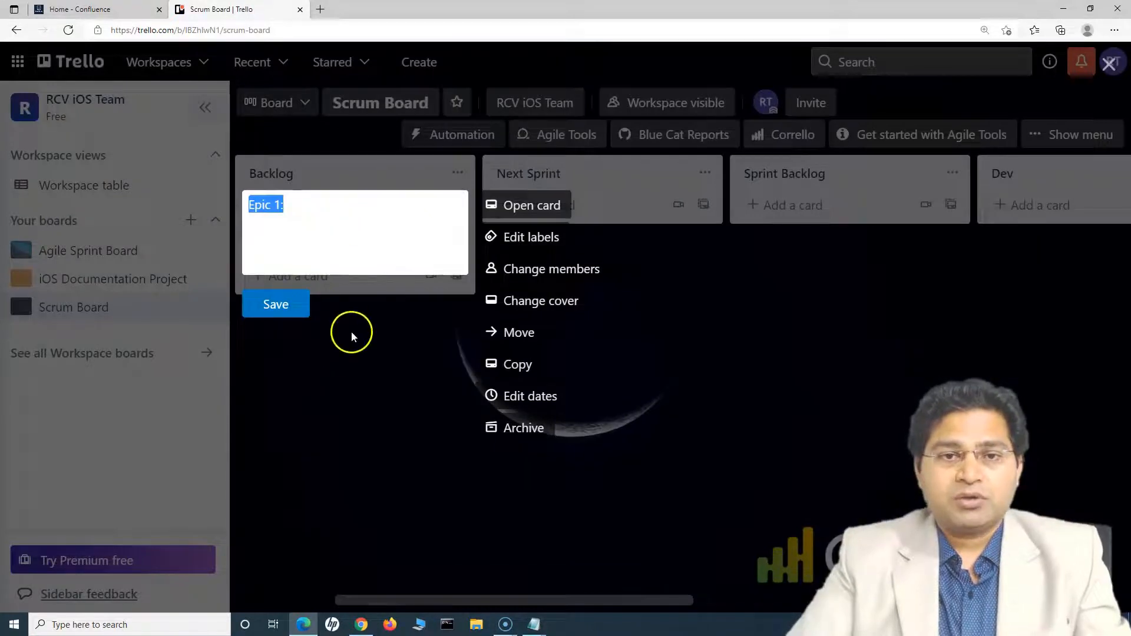
click(277, 307)
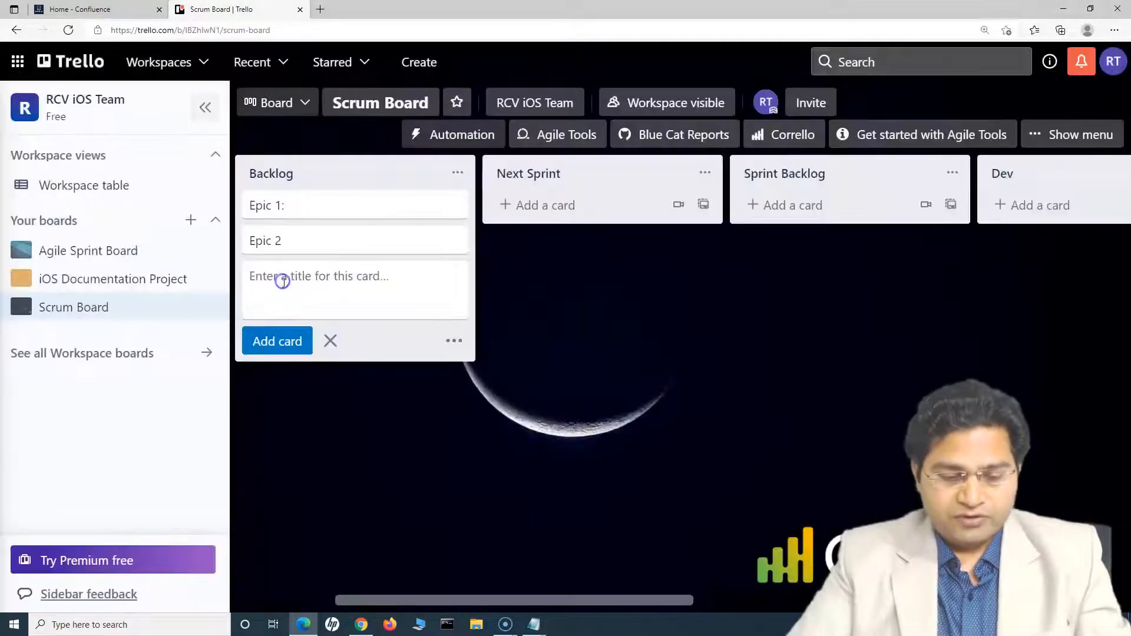
Step: Add a card titled "Story 1" to the Backlog list and move it to Sprint Backlog
text(Story 1)
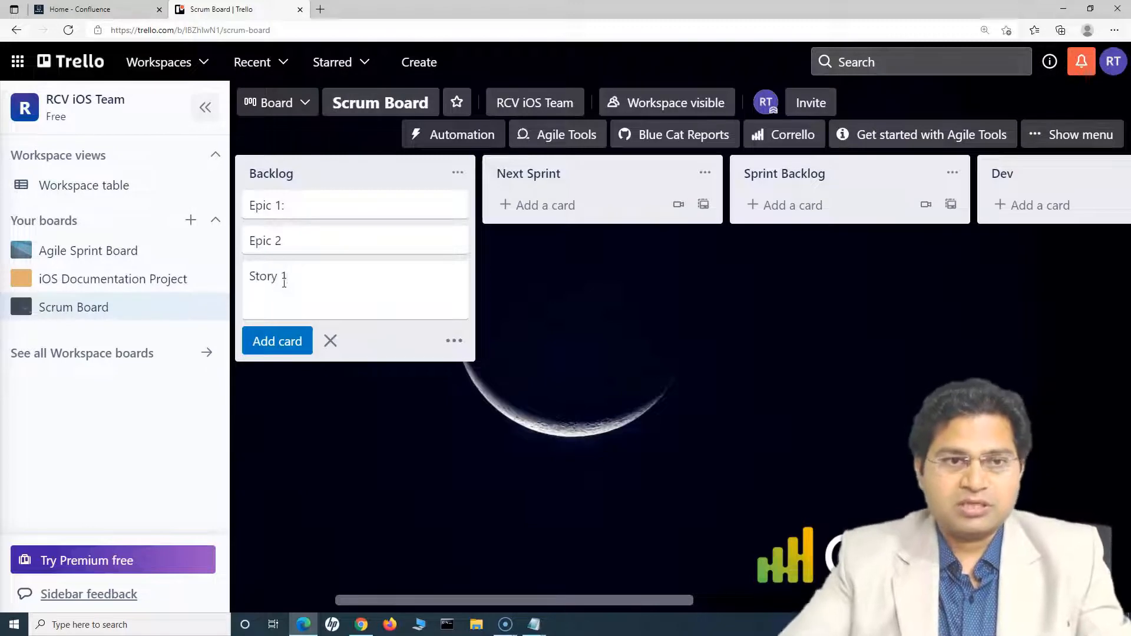
click(285, 339)
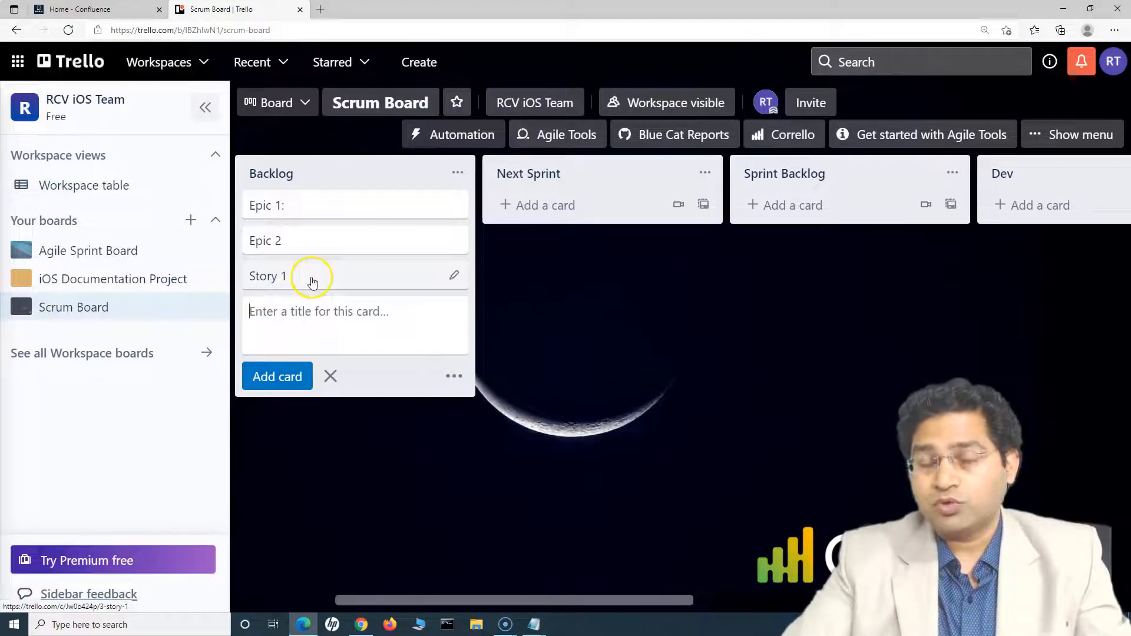
drag(270, 281, 761, 217)
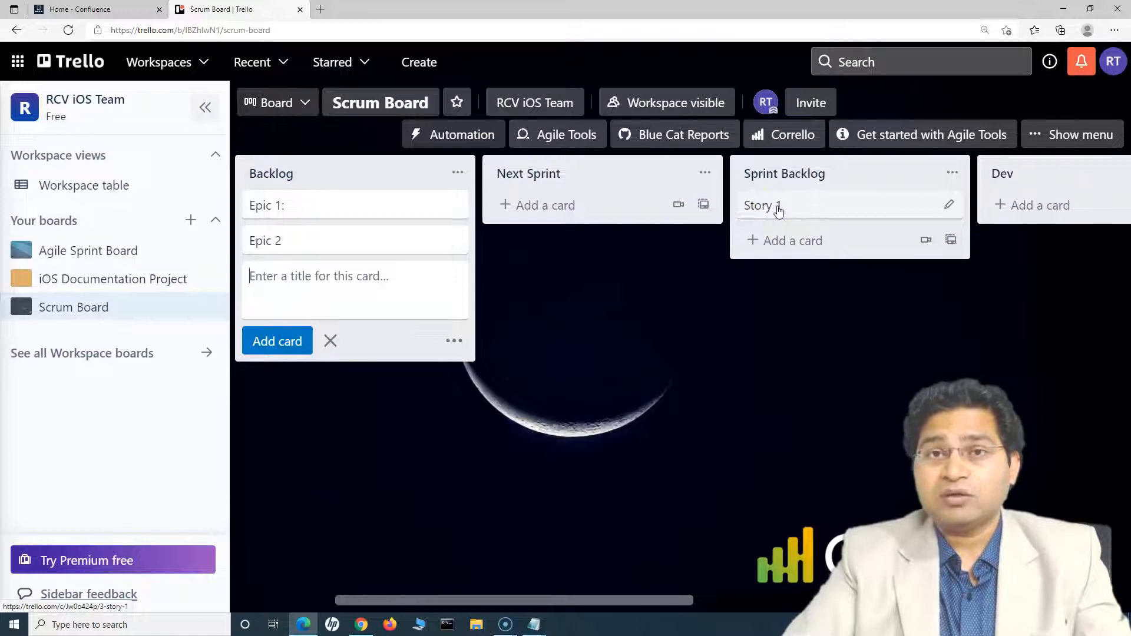
Step: Open the Story 1 card to view its description field and the available member and label options, then close it
click(778, 210)
click(331, 249)
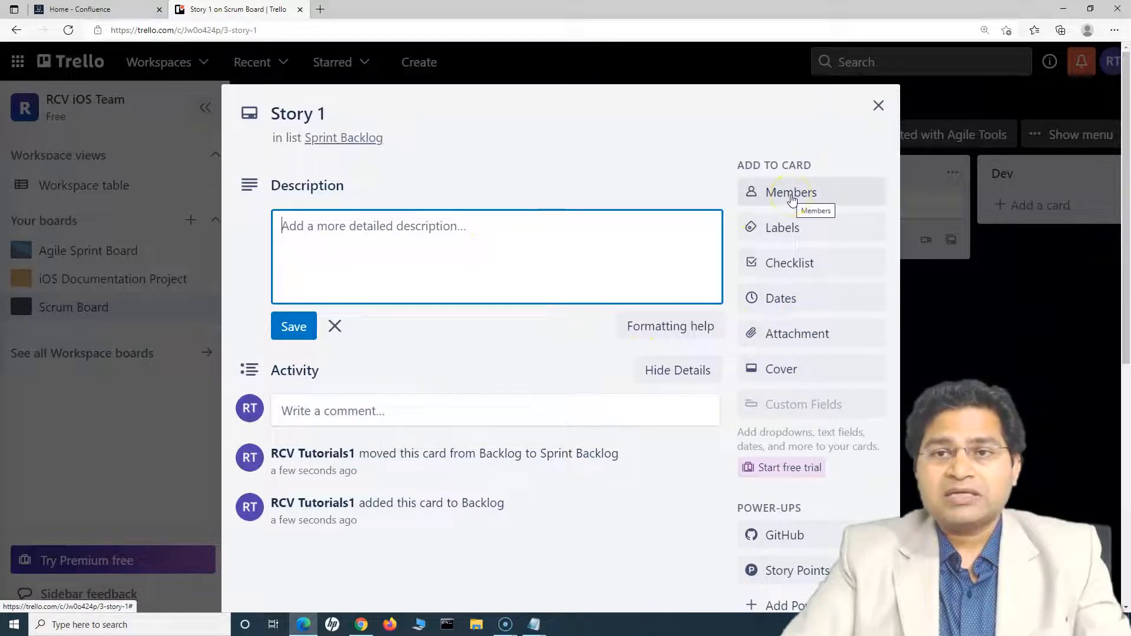
click(878, 106)
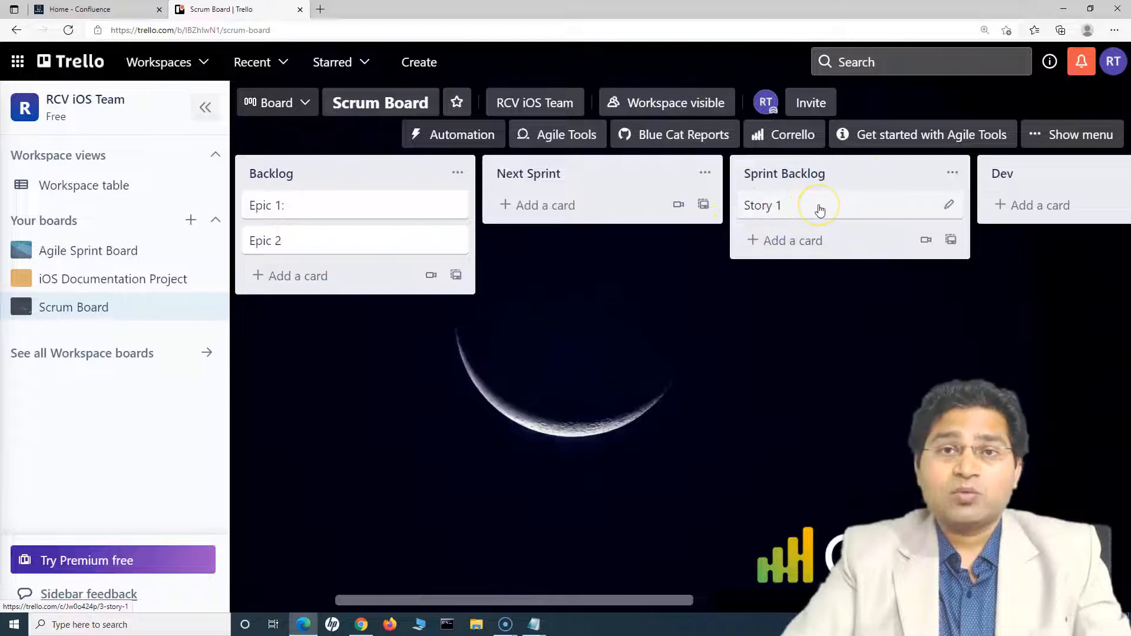
Step: Assign the listed board member to the Story 1 card in Sprint Backlog and close the card
click(820, 210)
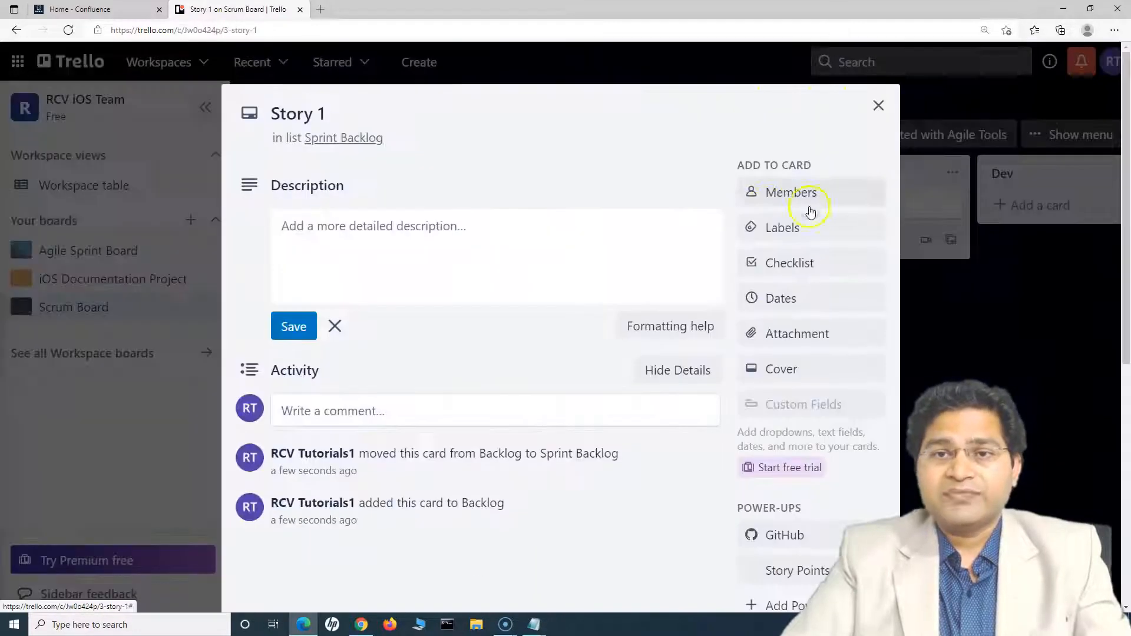
click(801, 200)
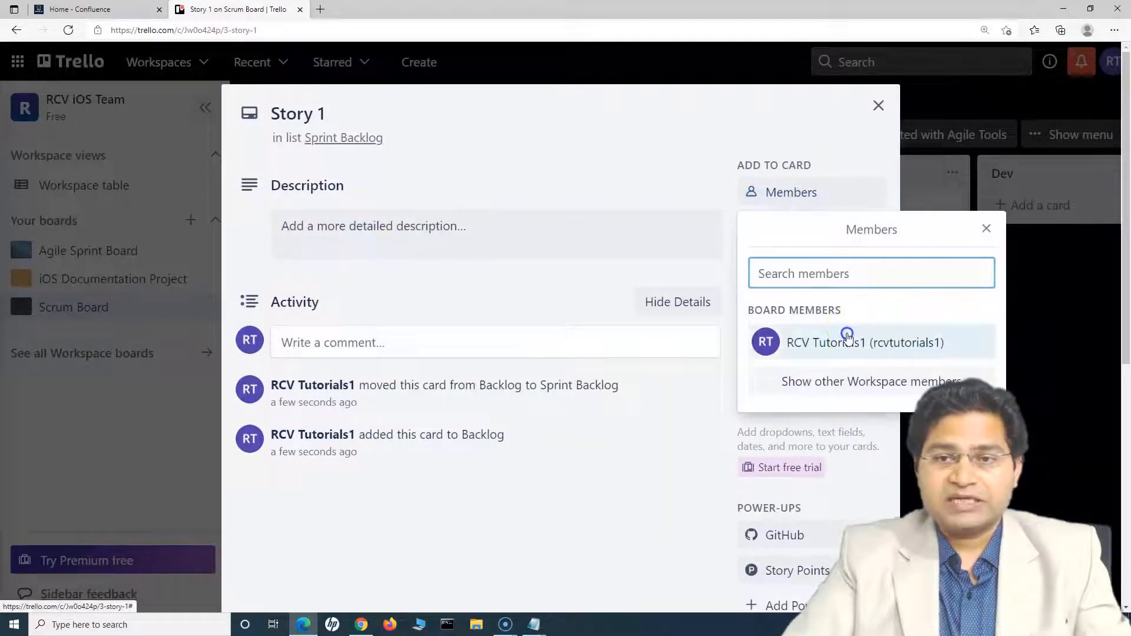
click(848, 342)
click(541, 146)
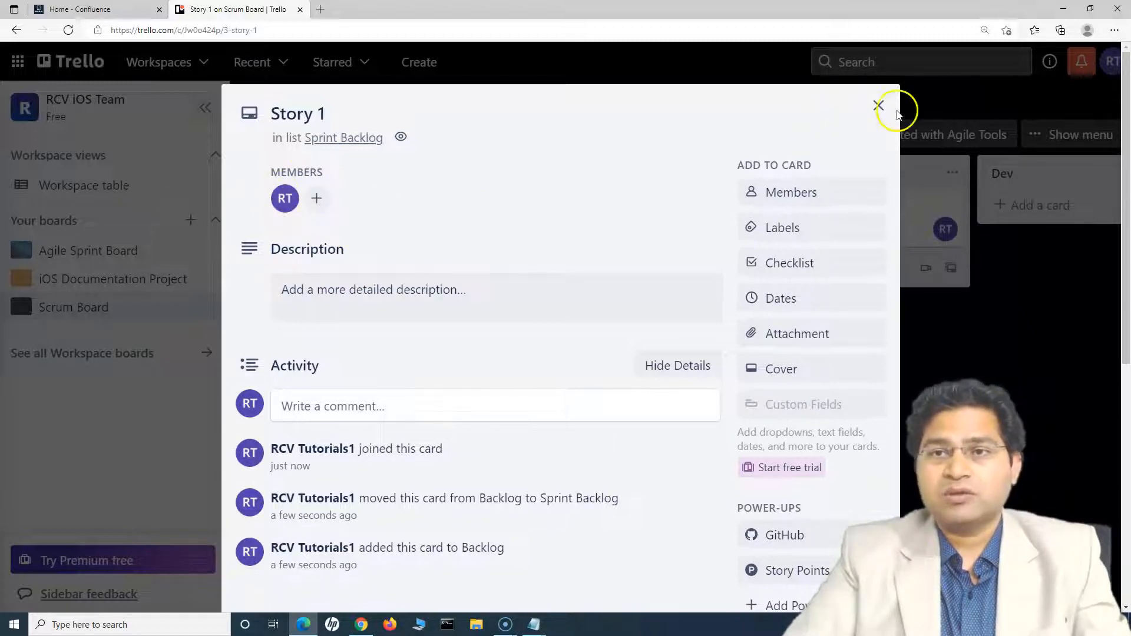
click(879, 105)
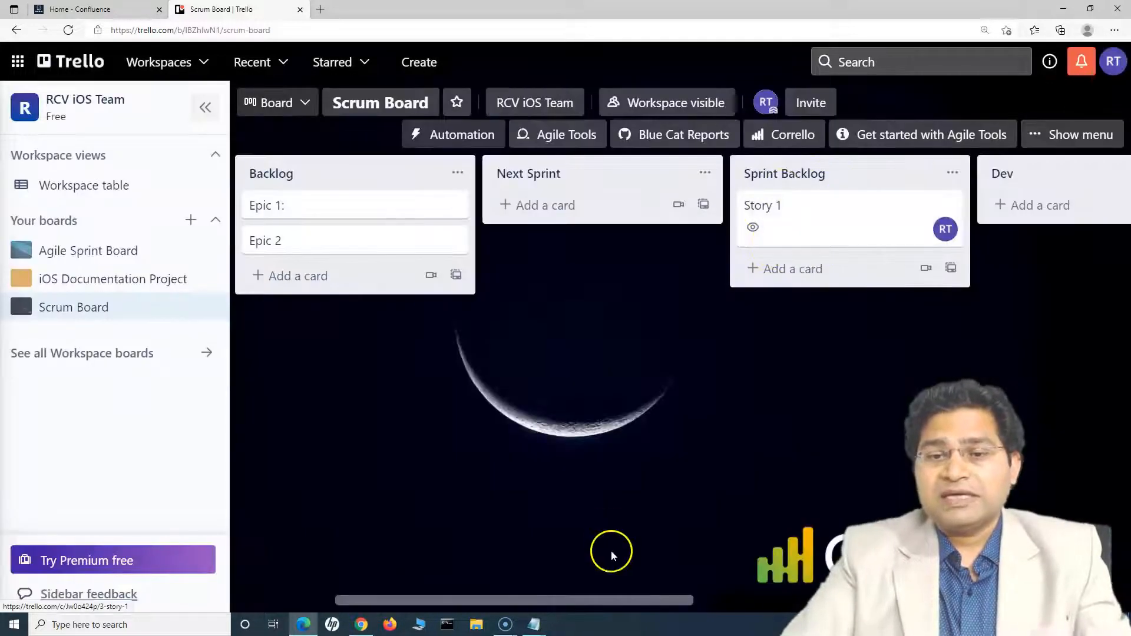
Step: Move the Story 1 card from the Sprint Backlog list to the Dev list
drag(619, 600, 779, 607)
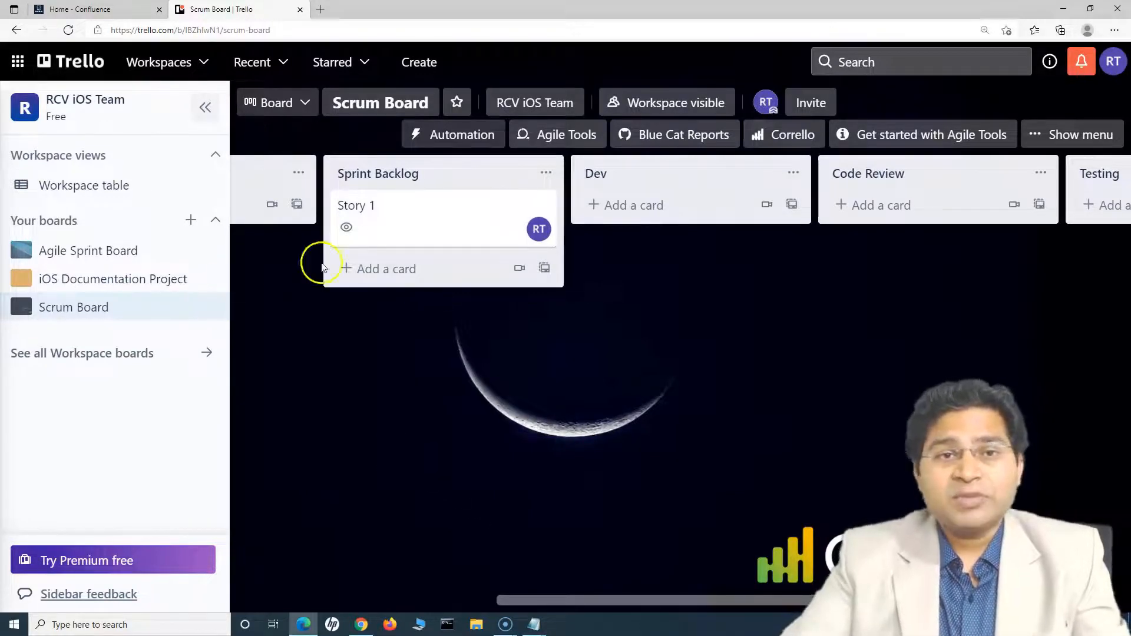
drag(692, 598, 520, 597)
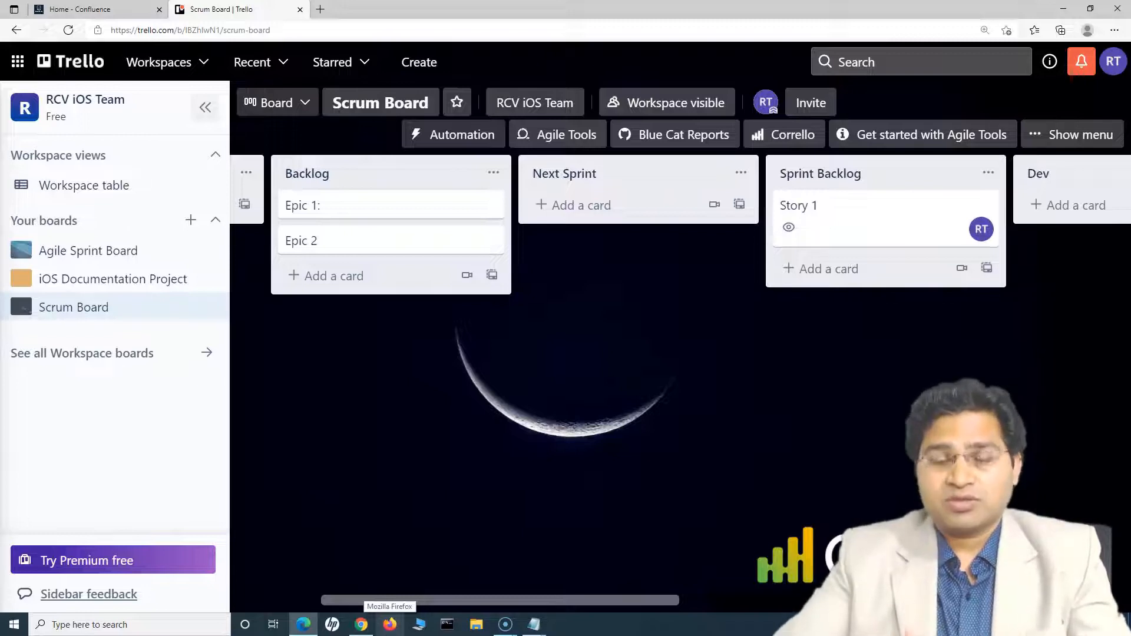
drag(524, 600, 603, 600)
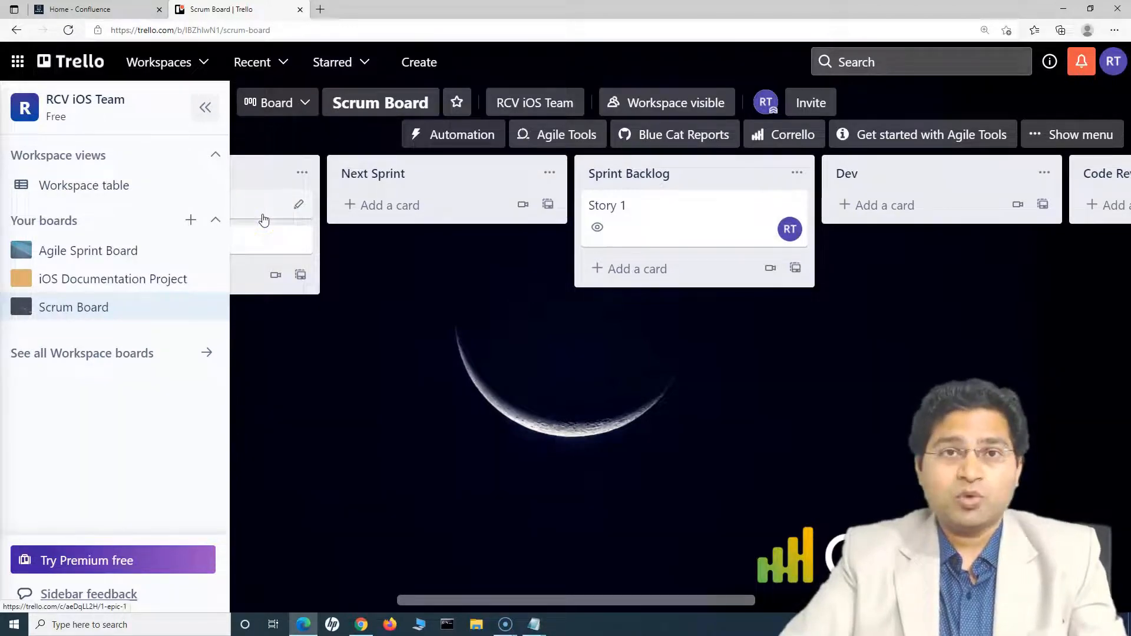
click(255, 243)
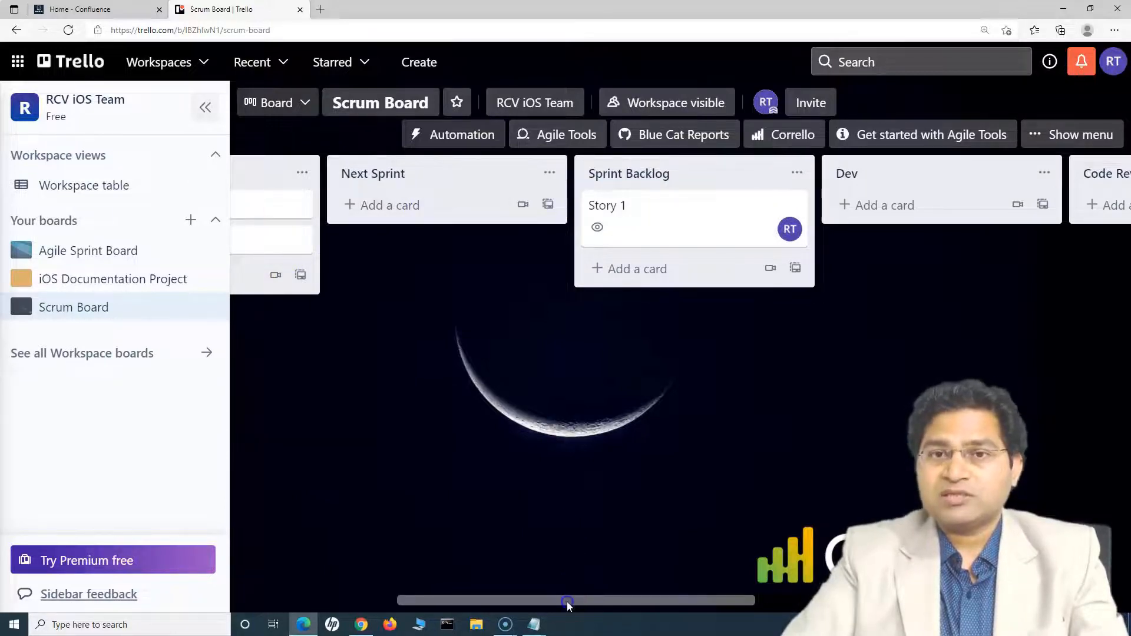
drag(567, 602, 595, 602)
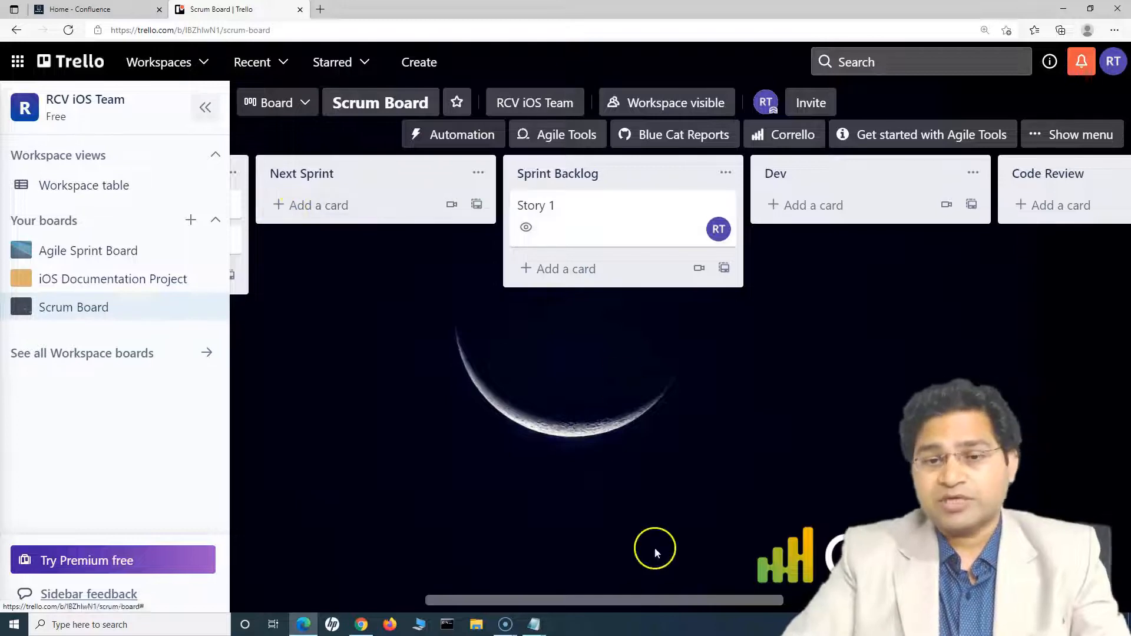
drag(653, 602, 700, 602)
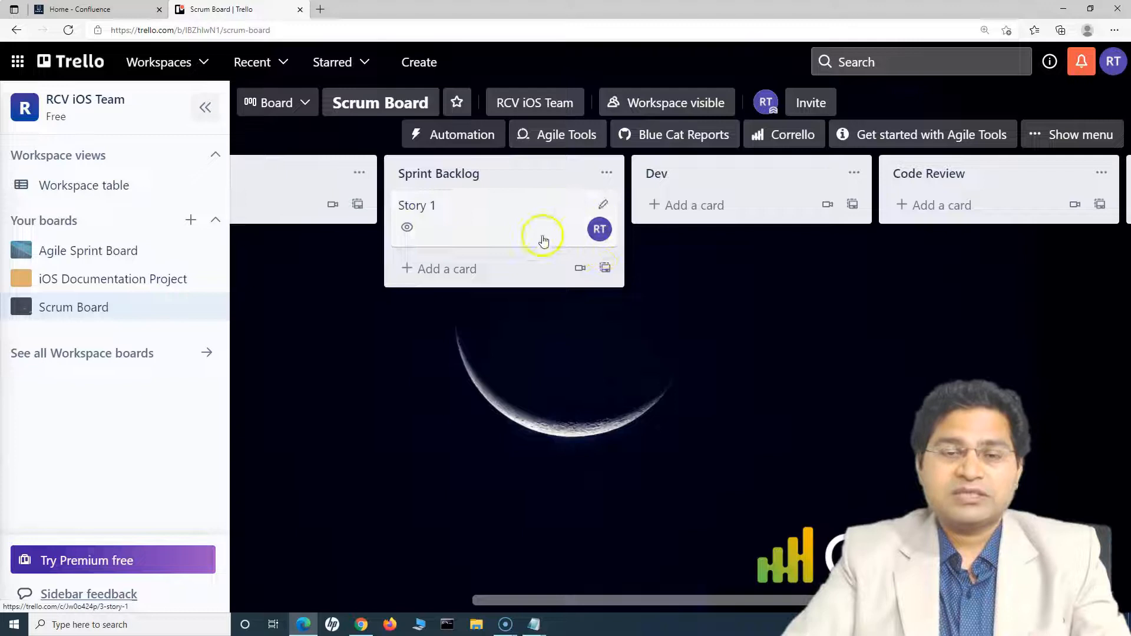
click(442, 217)
drag(442, 217, 682, 211)
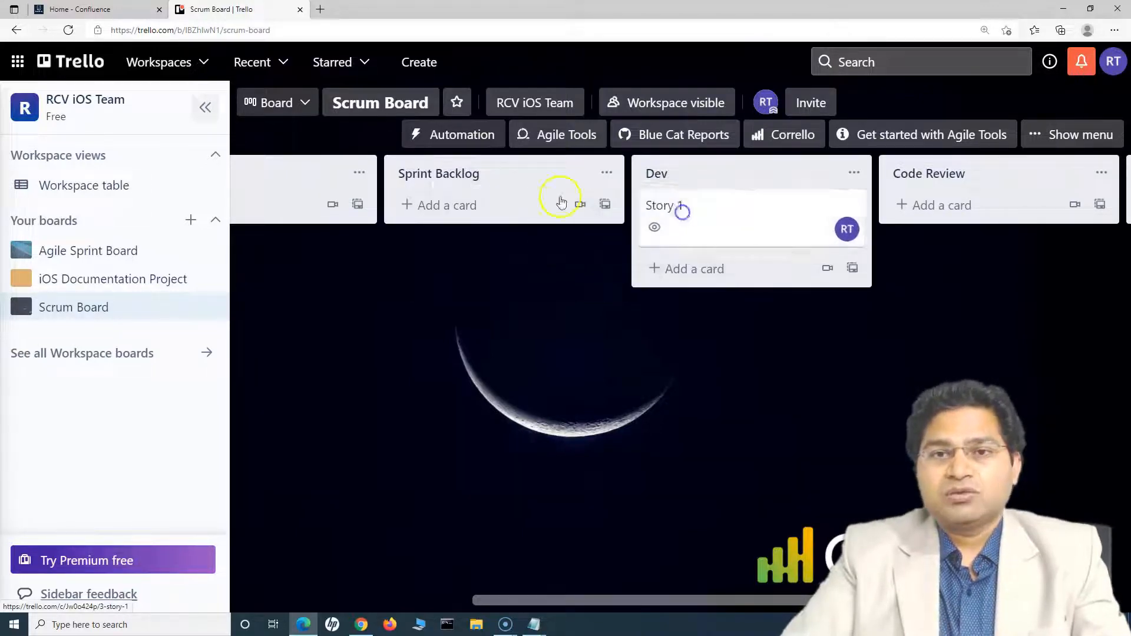
drag(702, 599, 799, 602)
click(500, 235)
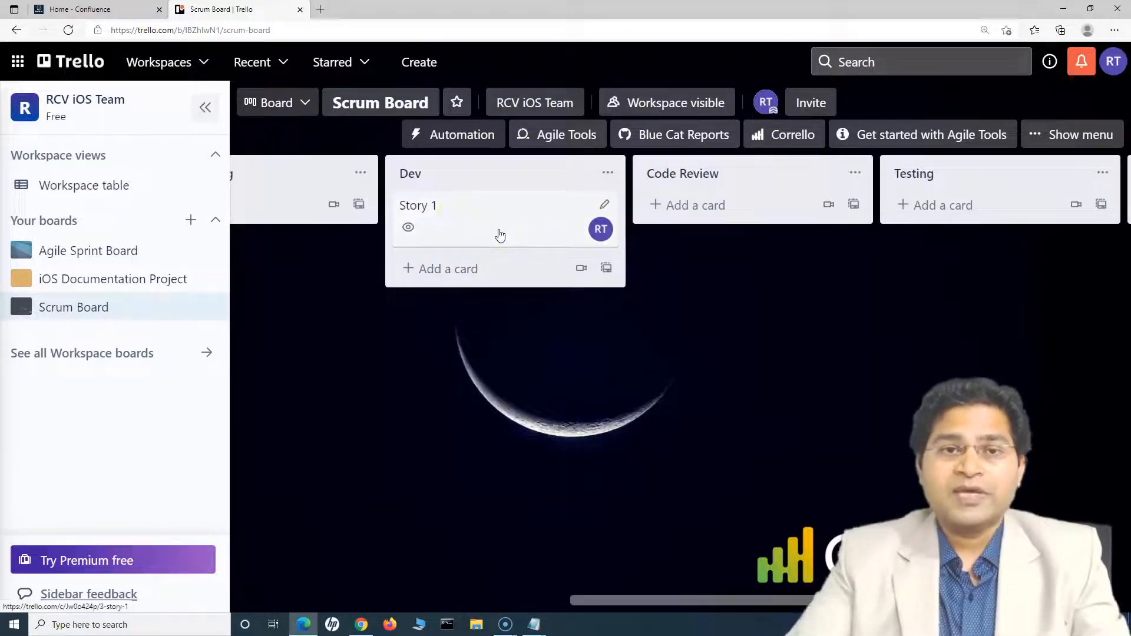
Step: Move the Story 1 card from the Dev list to Code Review and on to the Testing list
drag(475, 220, 721, 211)
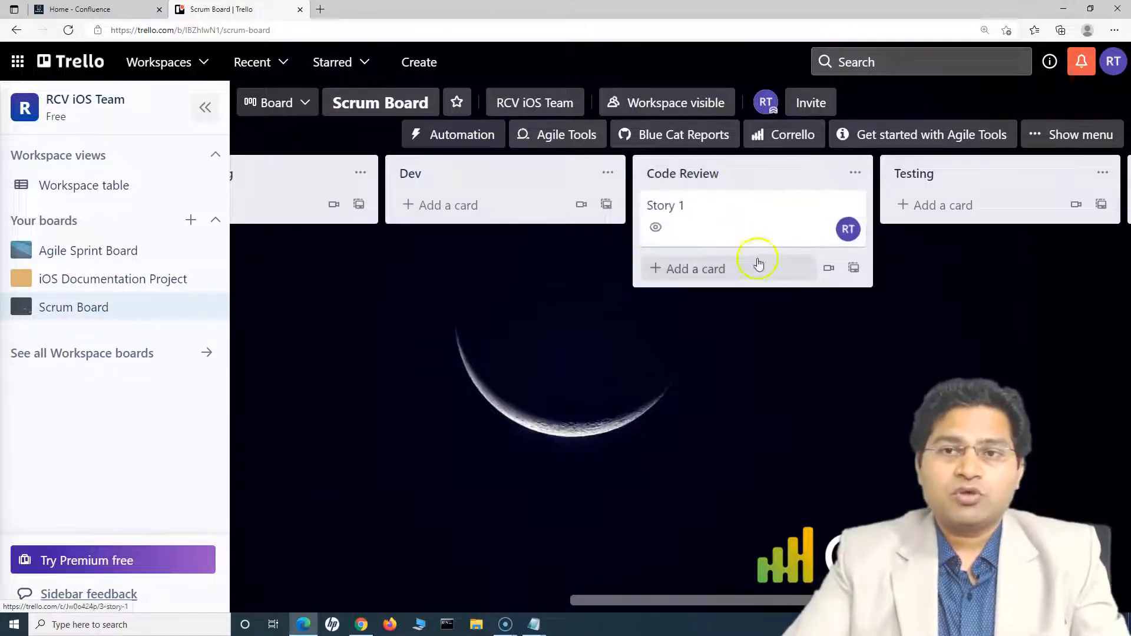
drag(689, 598, 782, 607)
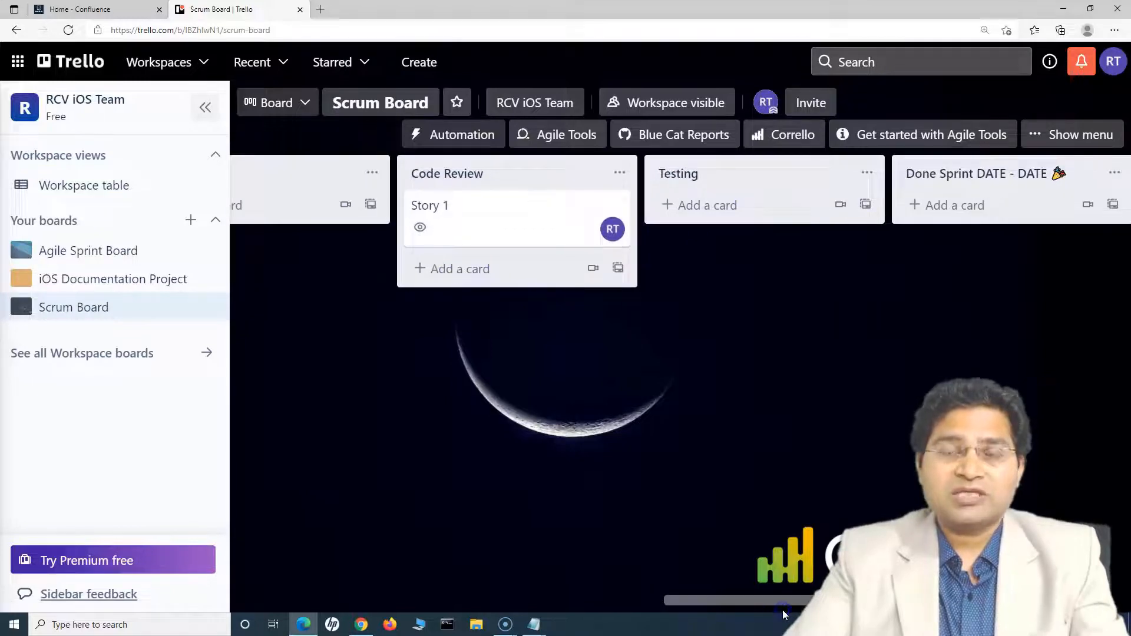
click(538, 222)
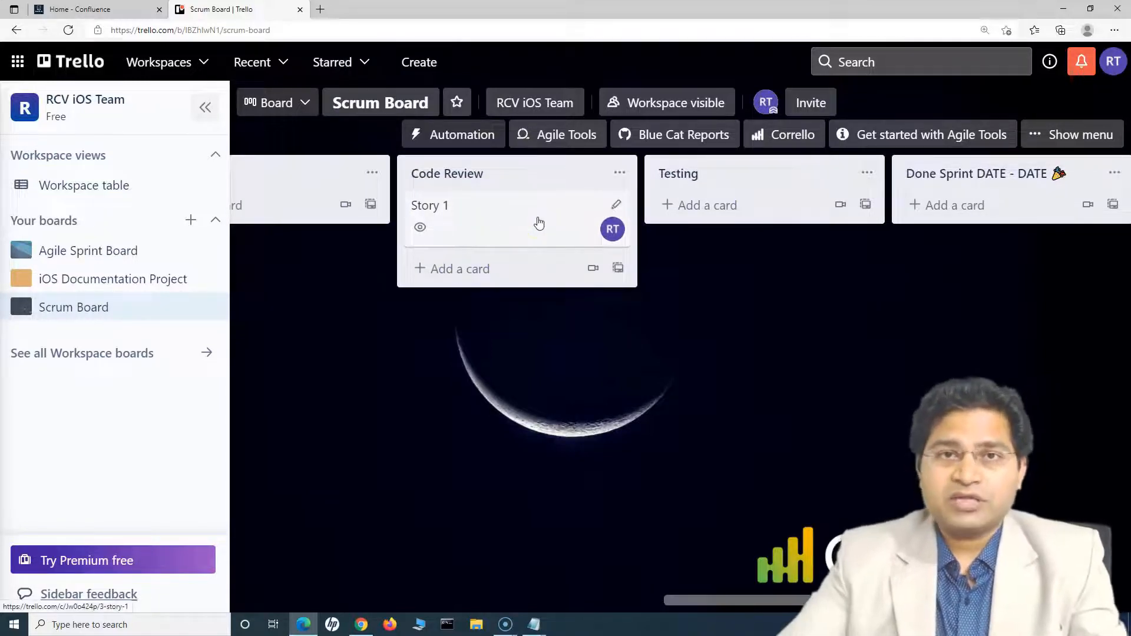
click(507, 213)
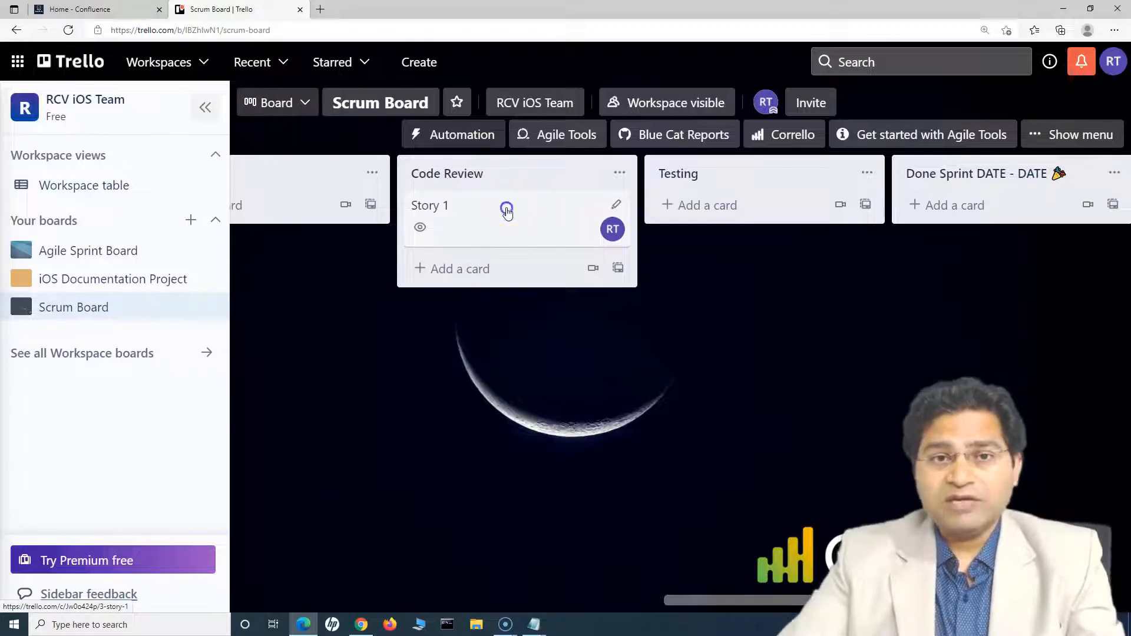
drag(508, 213, 760, 206)
Step: Open the Story 1 card in the Testing list to check its assigned member and member options, and close it
click(862, 229)
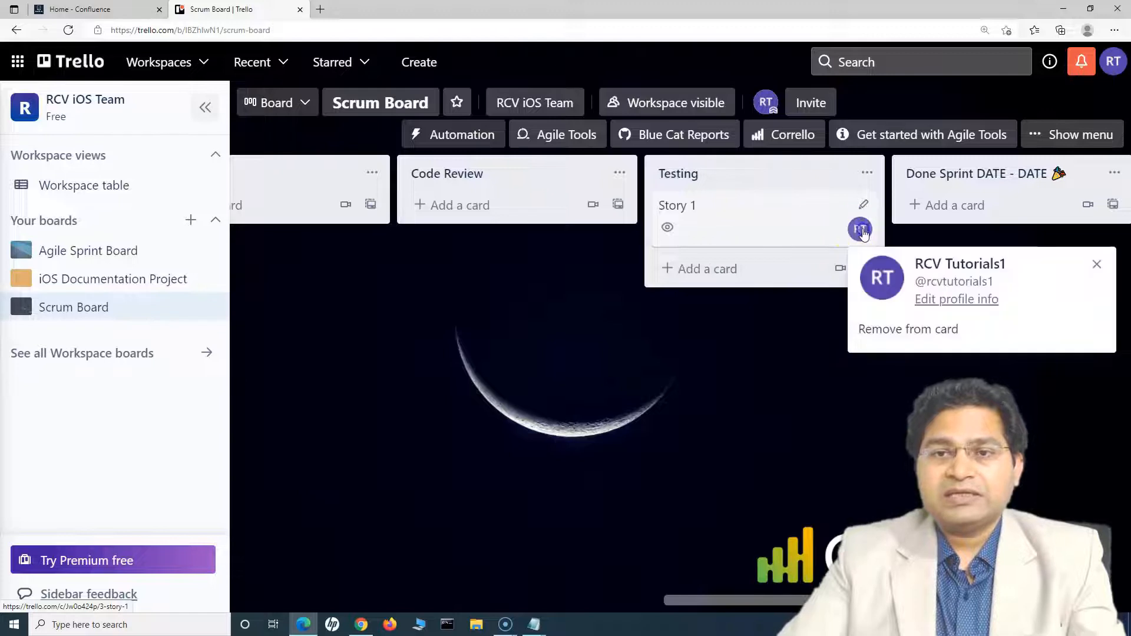
click(765, 212)
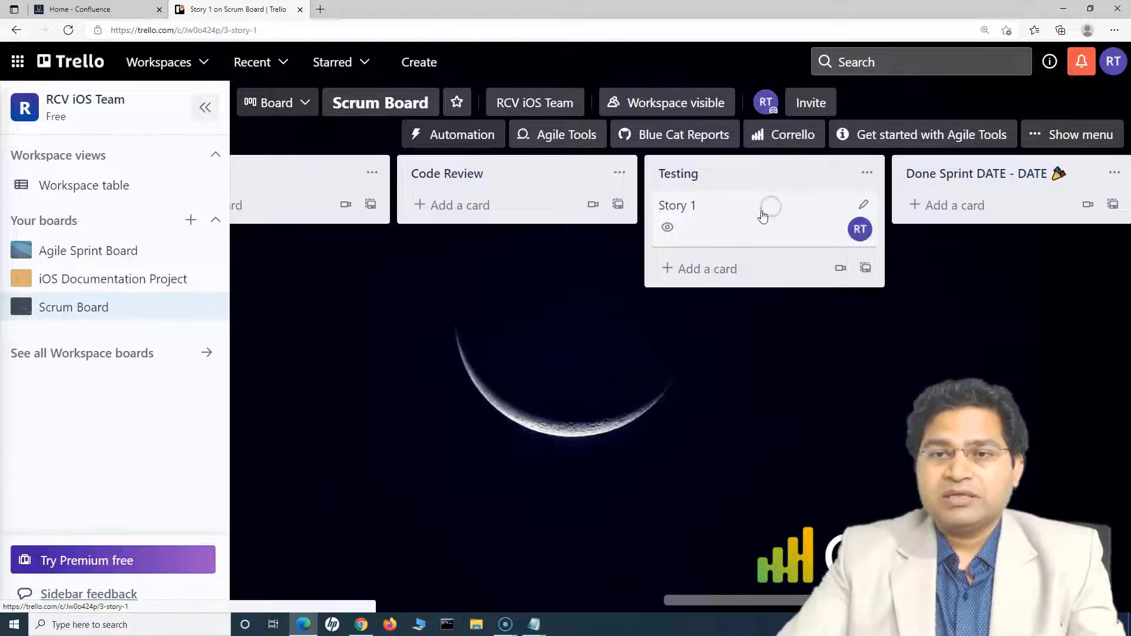
click(771, 195)
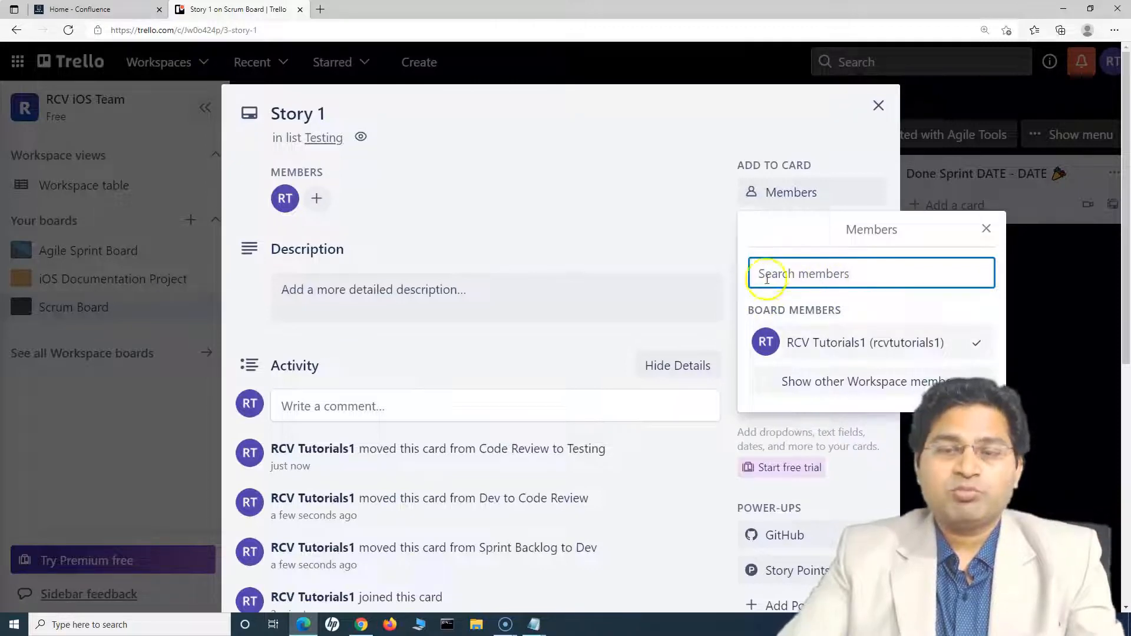
click(986, 229)
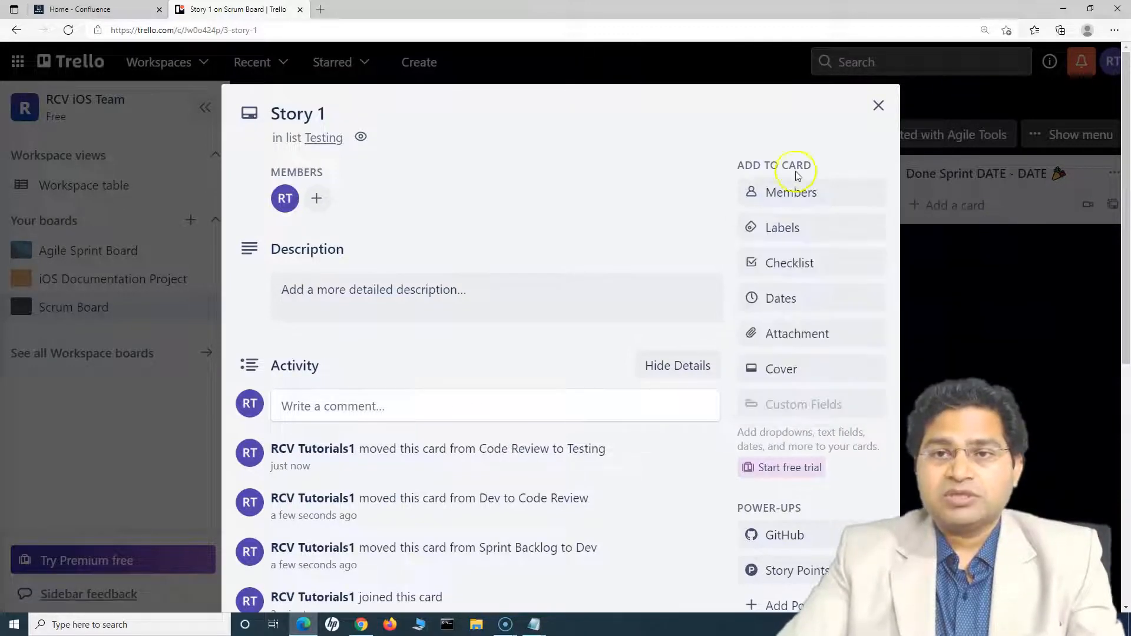
click(878, 105)
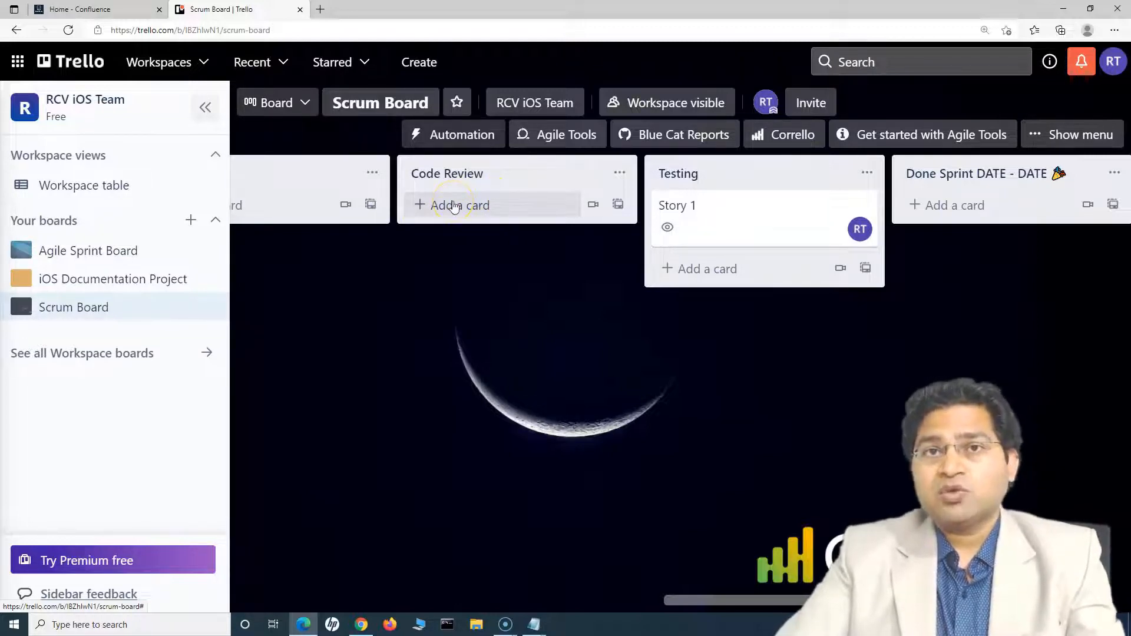
Step: Move the Story 1 card from the Testing list to the Done Sprint DATE - DATE list
click(731, 222)
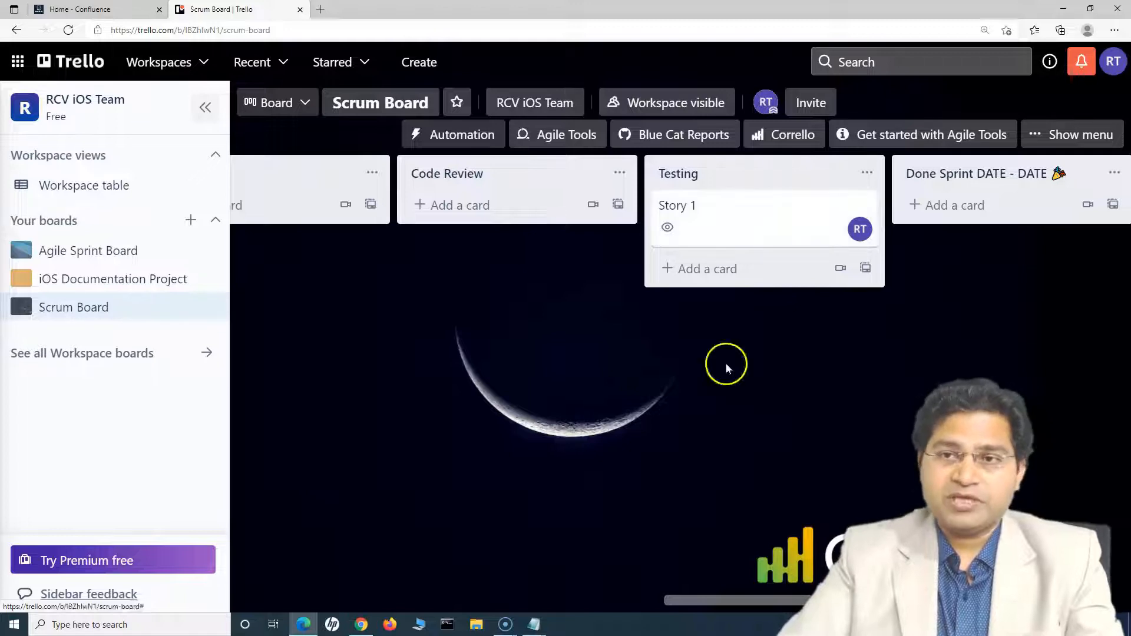
drag(720, 601, 799, 604)
drag(595, 214, 825, 222)
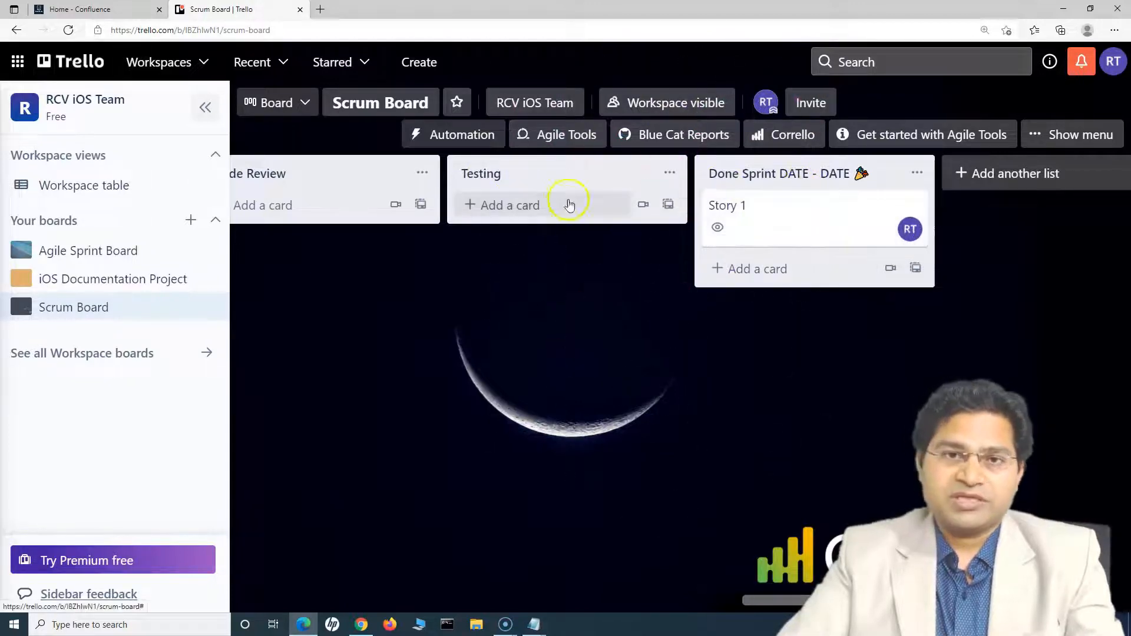
Step: Open the Done Sprint list's title for editing, examine its two DATE placeholders, and leave the title
click(821, 171)
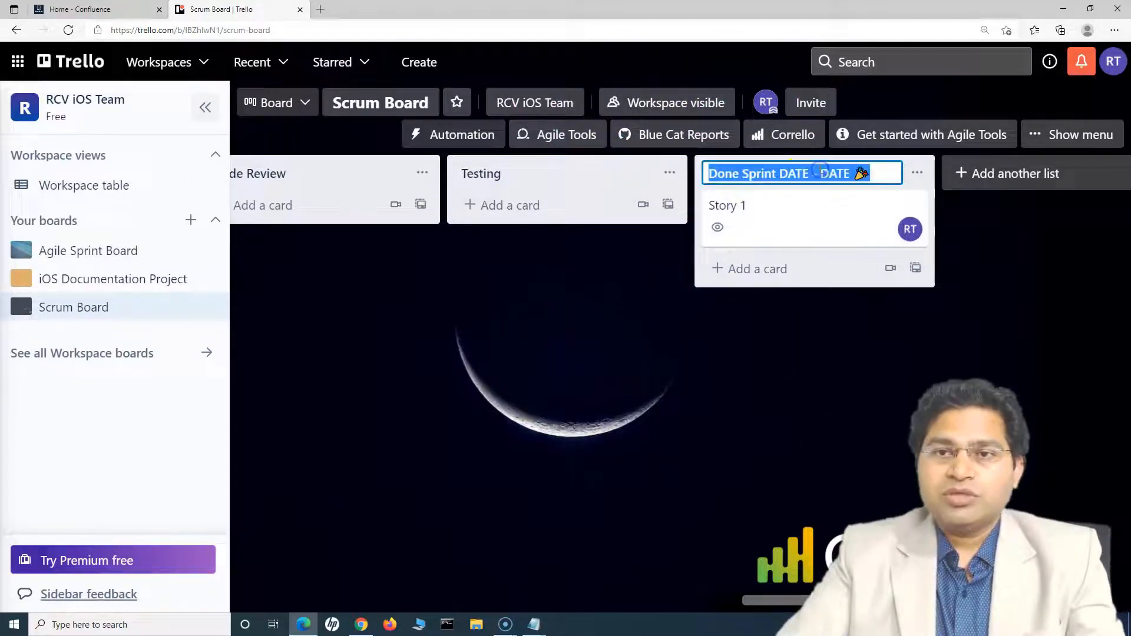
click(779, 174)
drag(782, 174, 810, 177)
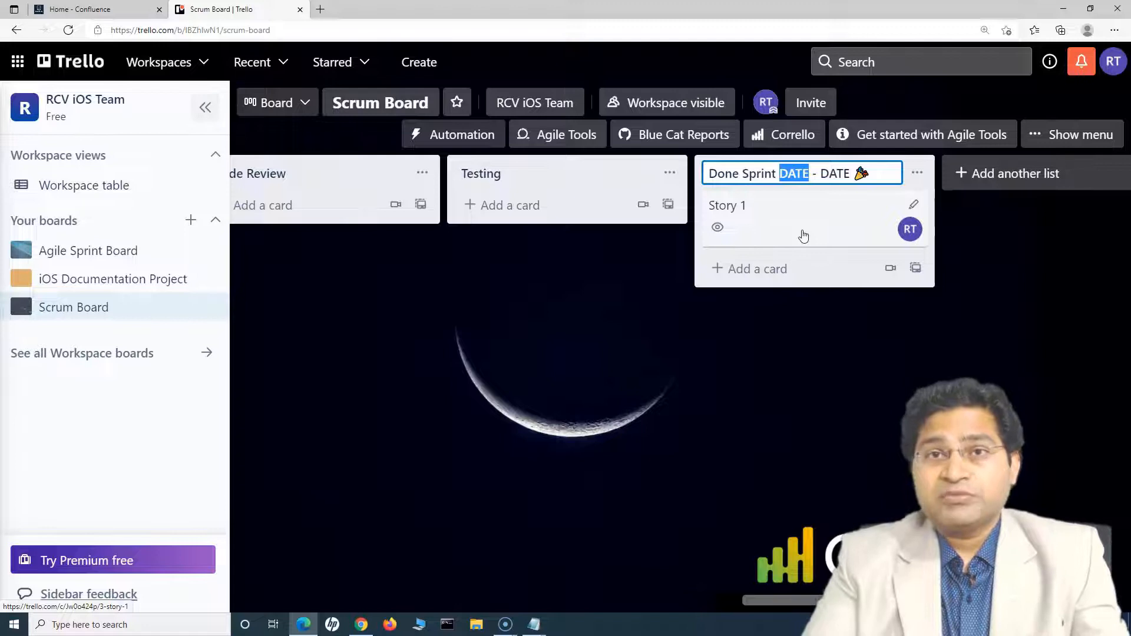
click(753, 173)
click(811, 174)
text(-)
drag(821, 173, 852, 173)
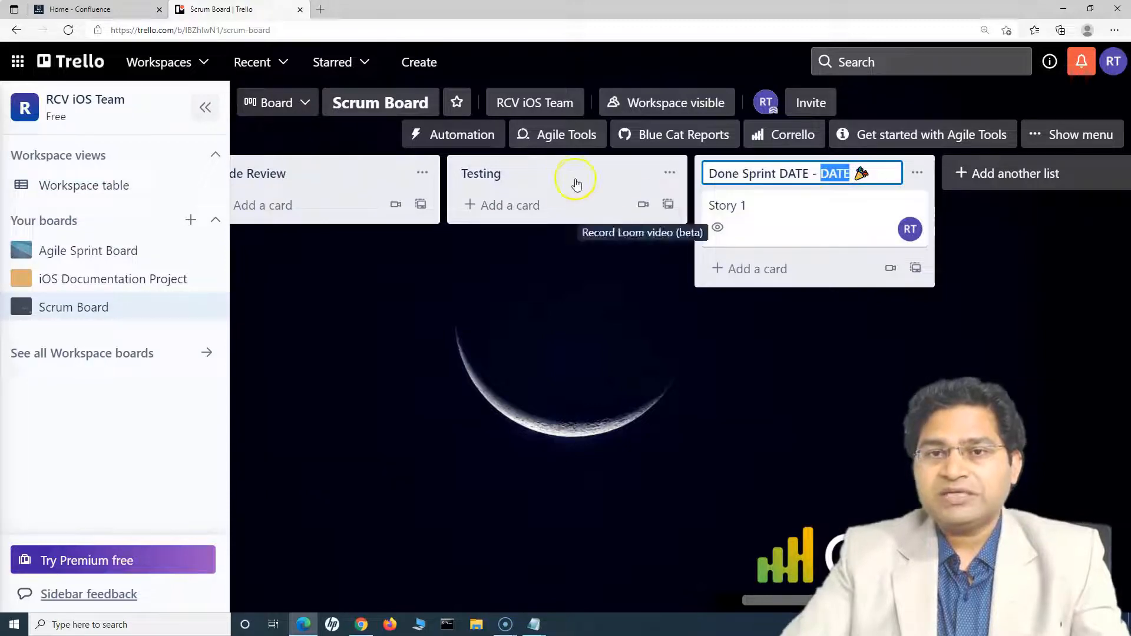
click(642, 277)
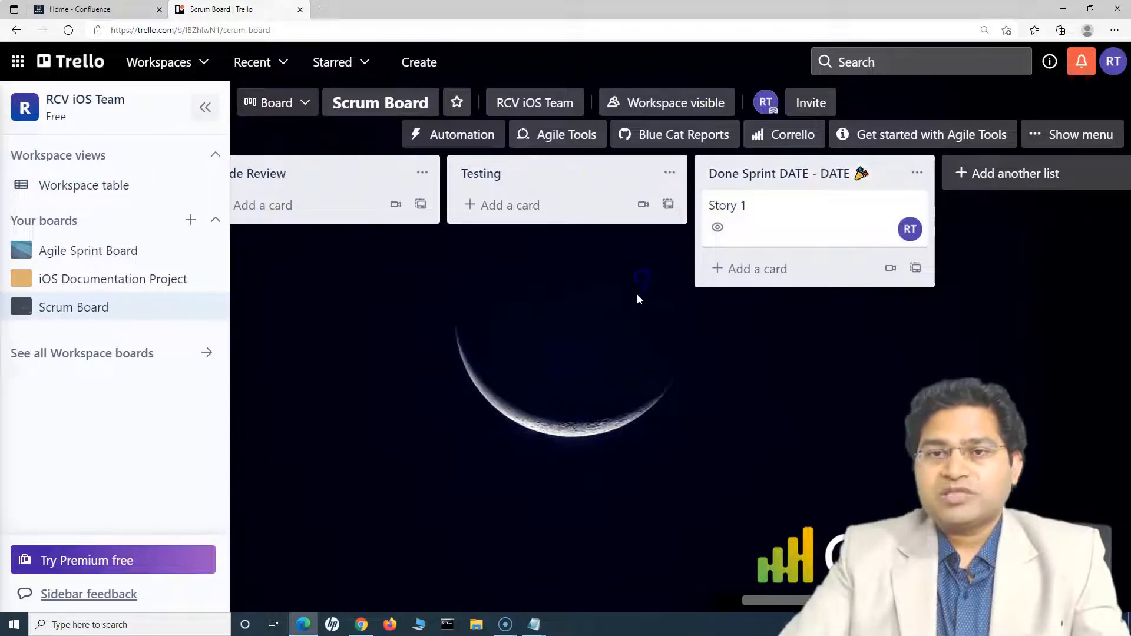
Step: Create a copy of the Done Sprint DATE - DATE list with its Story 1 card under the same name
click(918, 173)
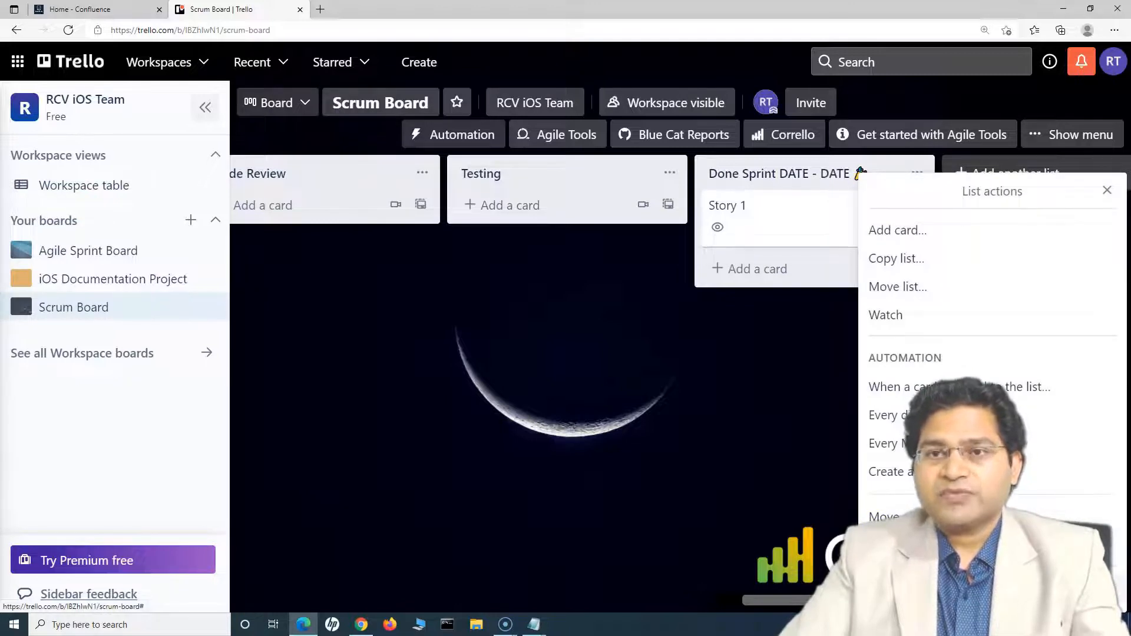
click(897, 258)
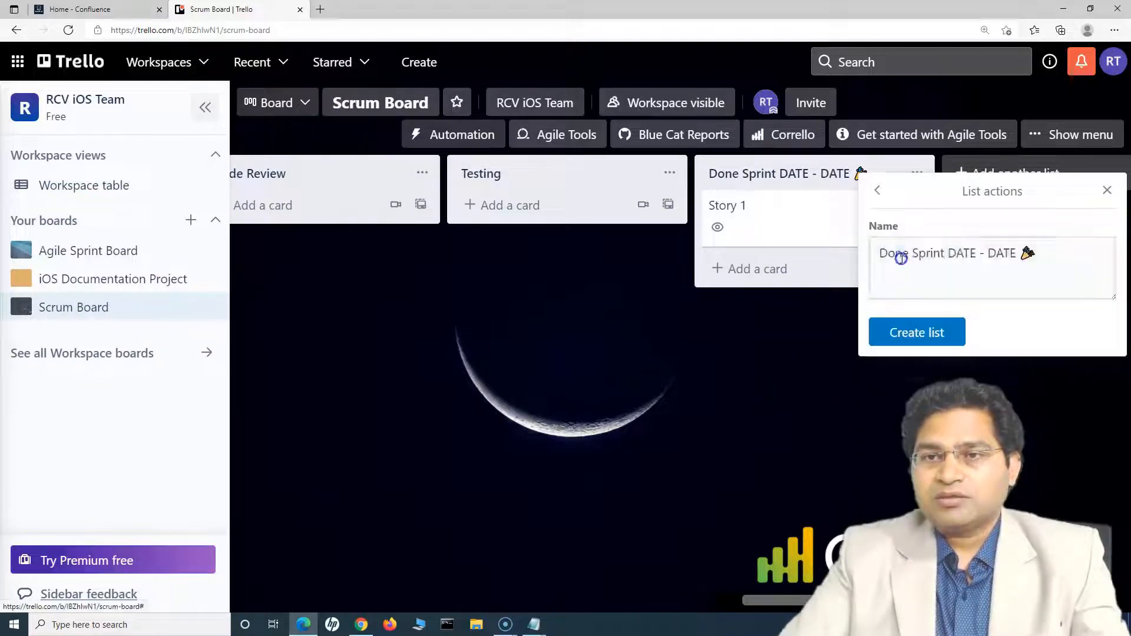
click(921, 364)
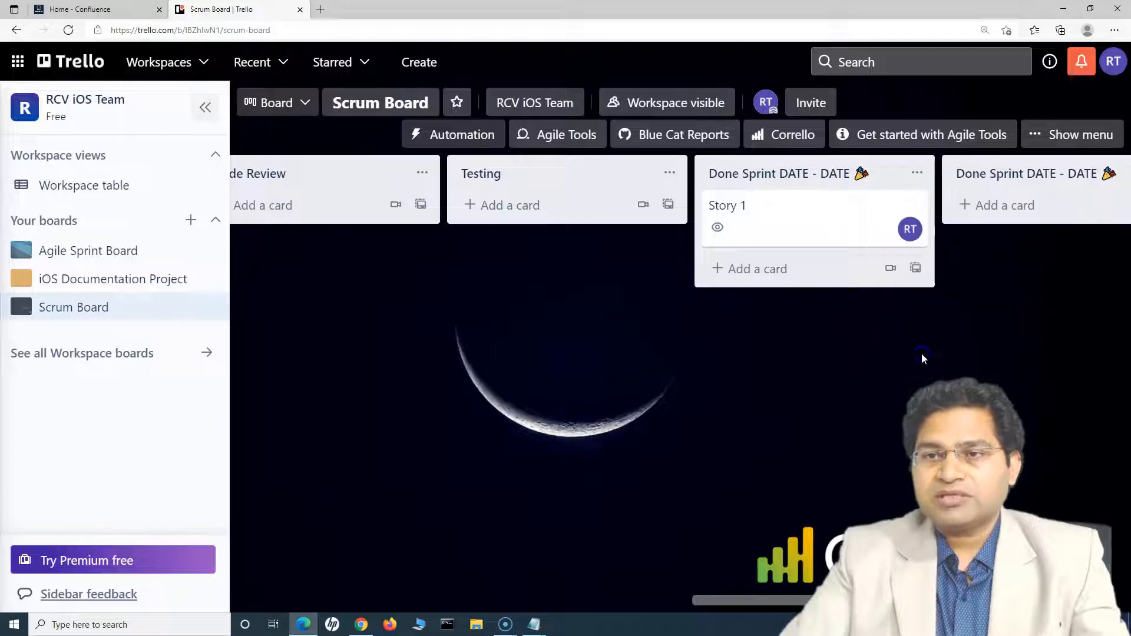
mouse_move(816, 176)
mouse_down()
mouse_move(968, 194)
mouse_move(917, 182)
mouse_move(826, 188)
mouse_up()
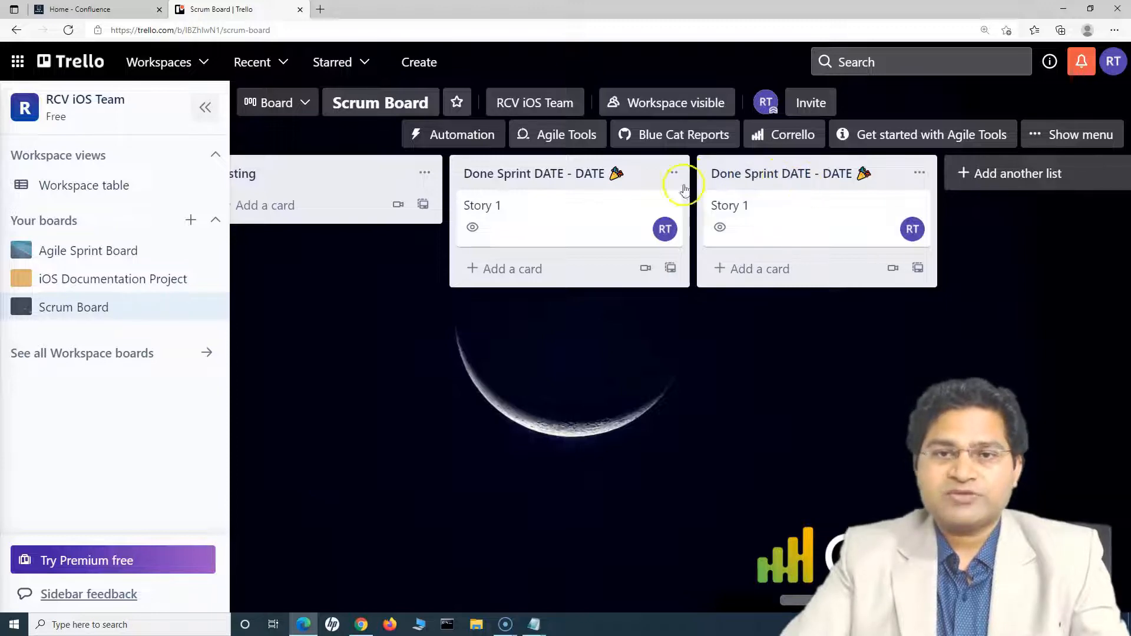
click(571, 173)
Step: Archive the "How to use this Board" list on the Scrum Board
drag(855, 600, 455, 565)
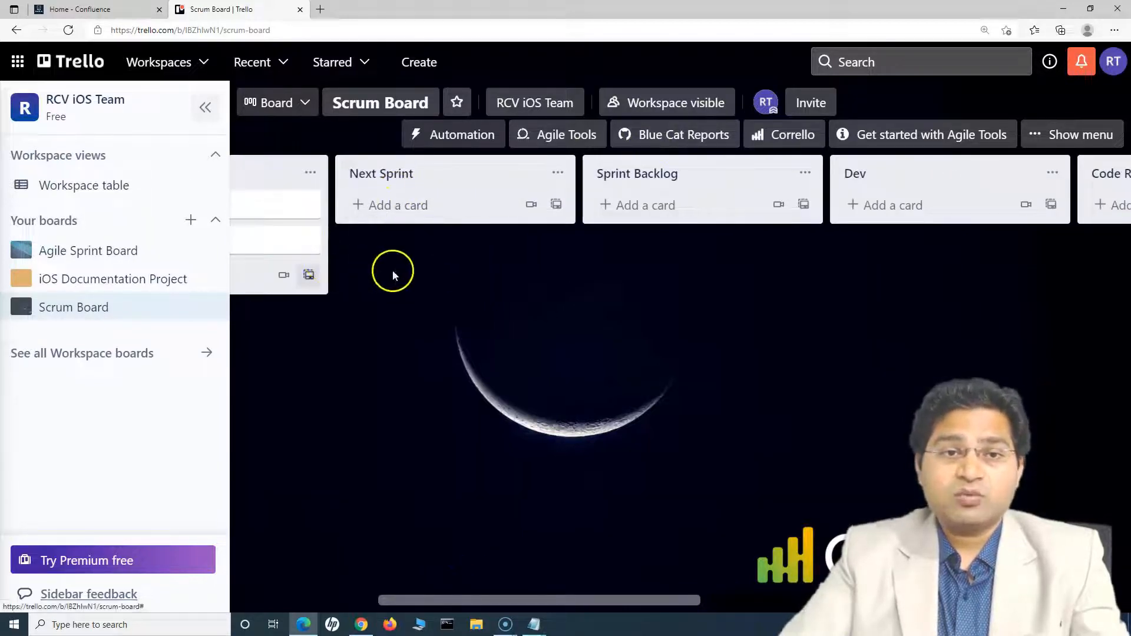
drag(518, 600, 478, 595)
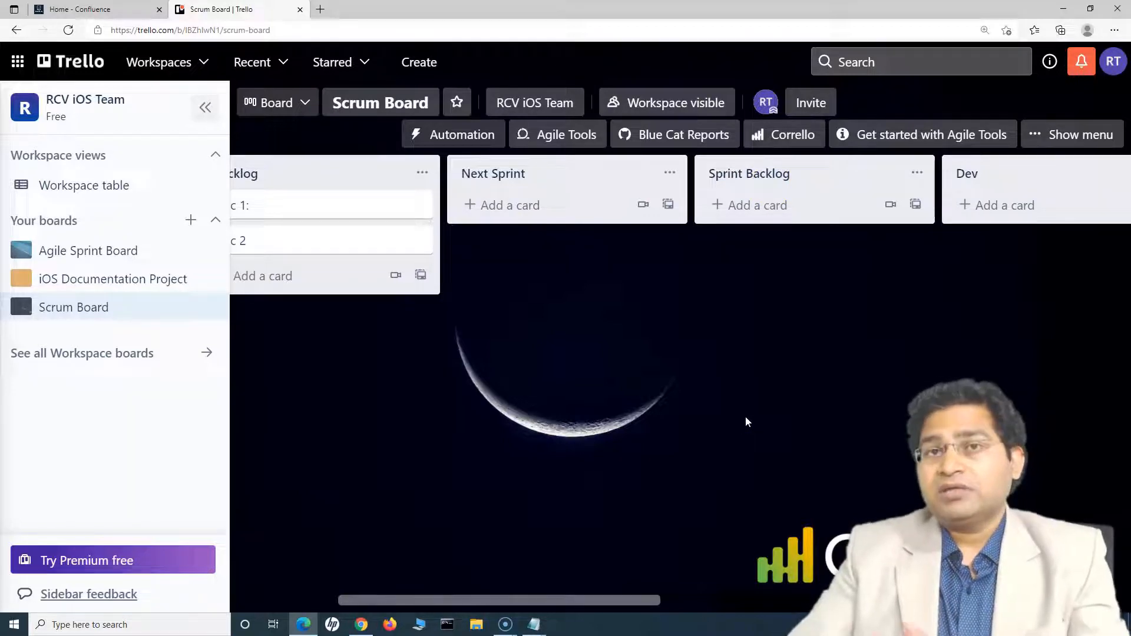
drag(567, 600, 486, 600)
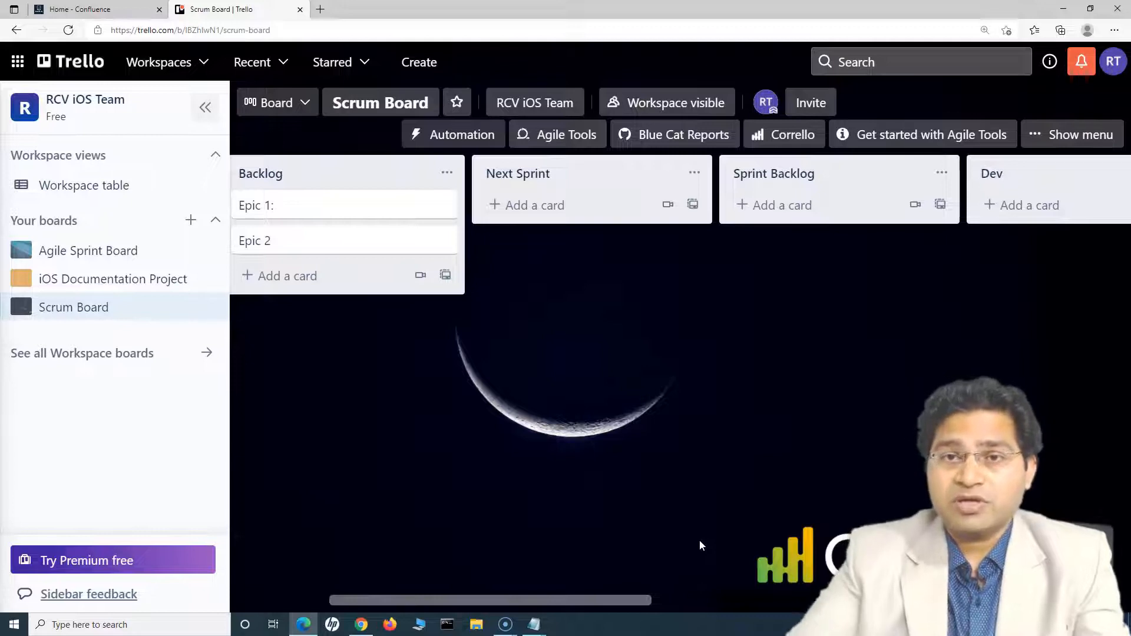
click(627, 319)
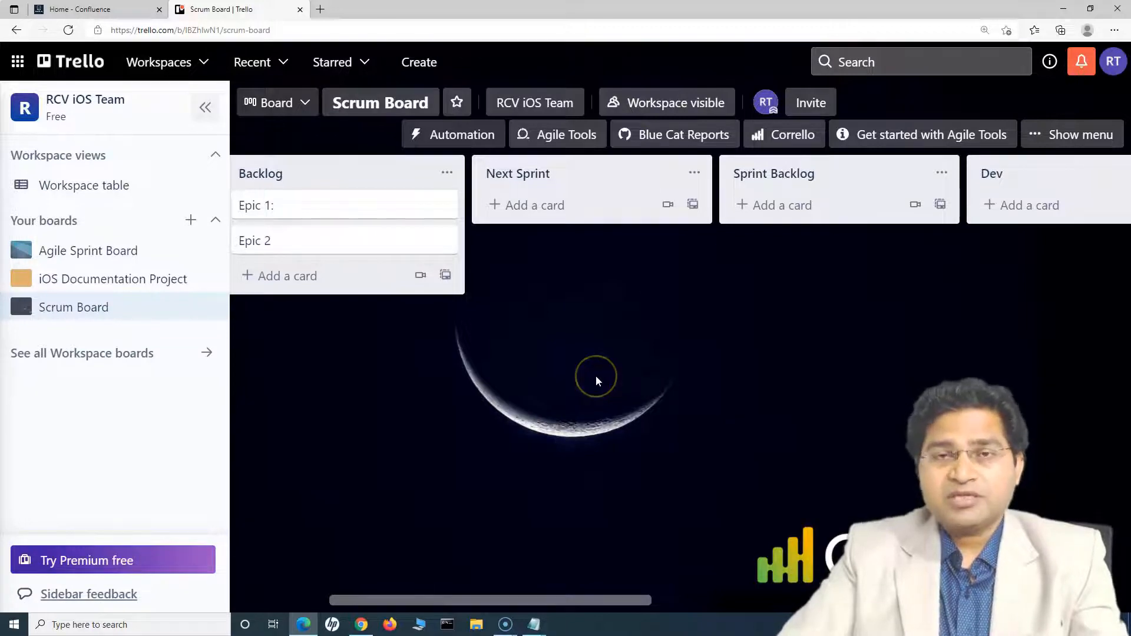
drag(560, 600, 858, 601)
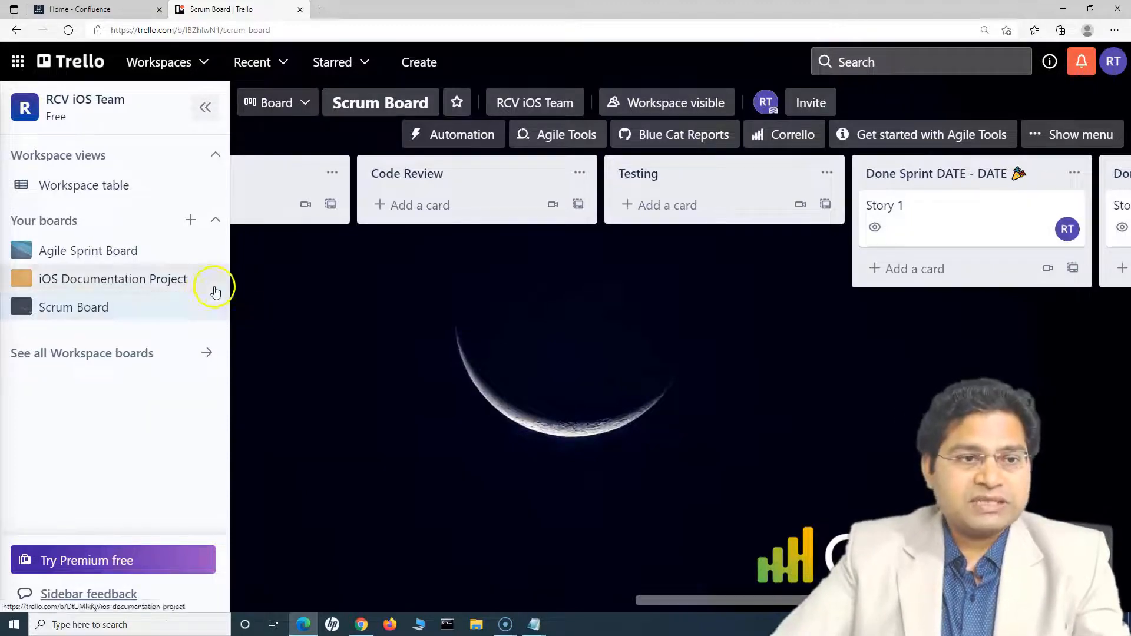
drag(727, 601, 337, 606)
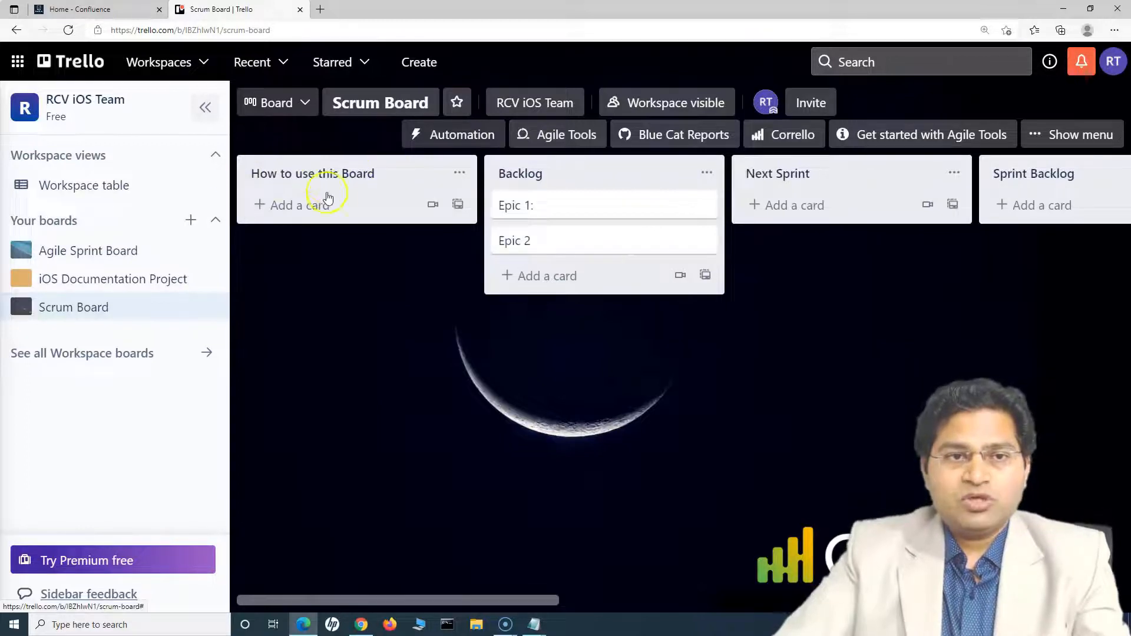
click(463, 176)
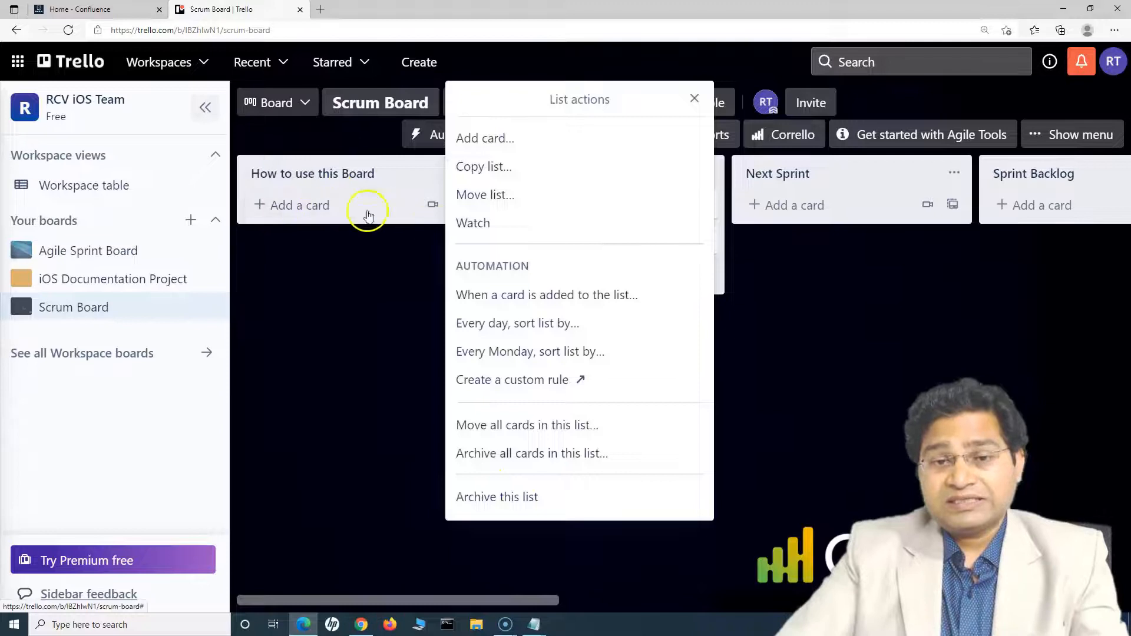
click(494, 500)
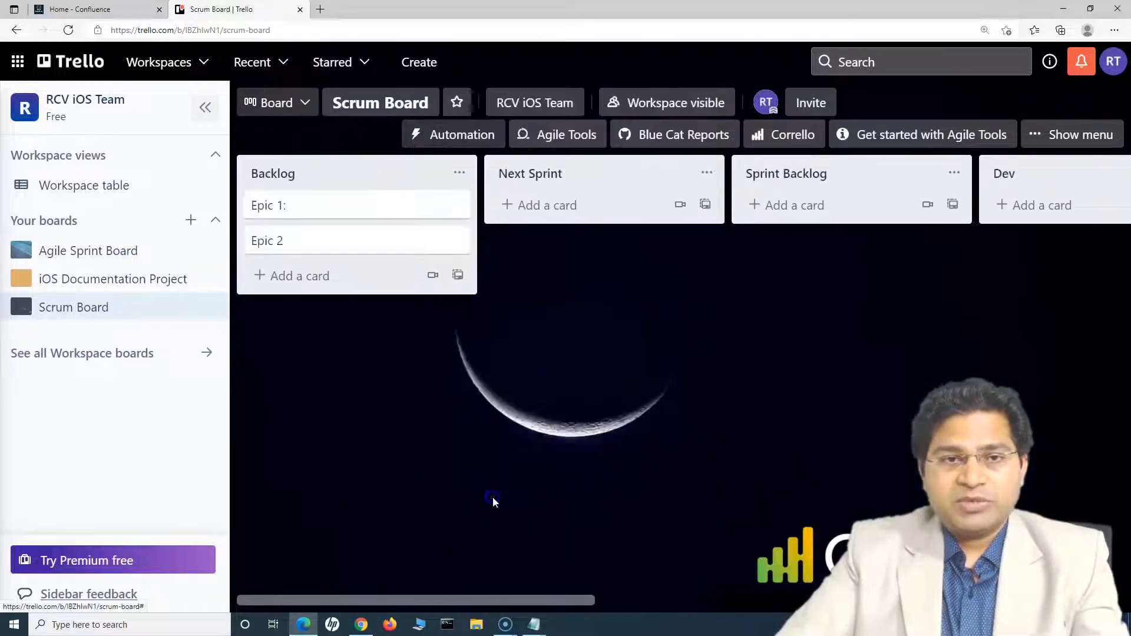
Step: View the Agile Tools list point counts and card time in list information, and close the pop-up
drag(462, 600, 990, 601)
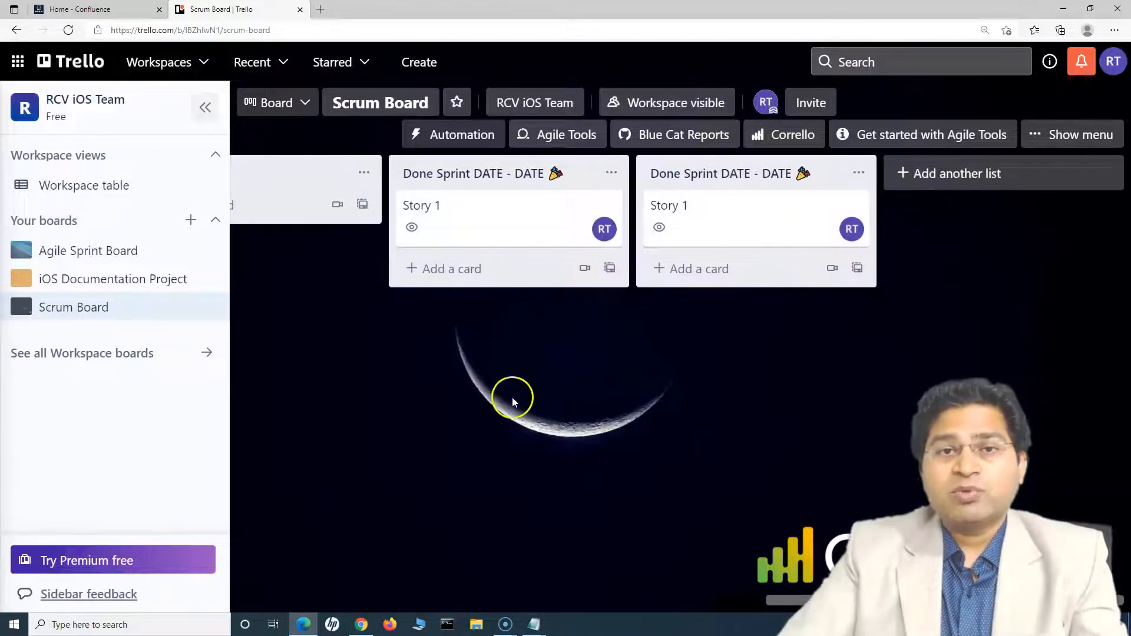
click(586, 136)
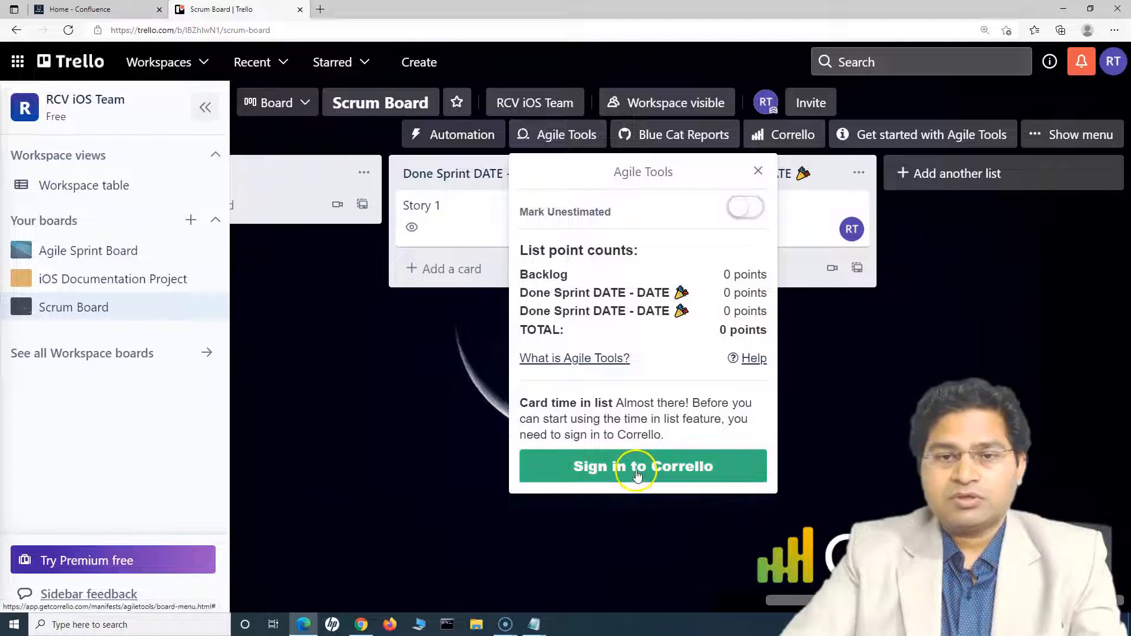
drag(538, 394, 644, 430)
click(645, 429)
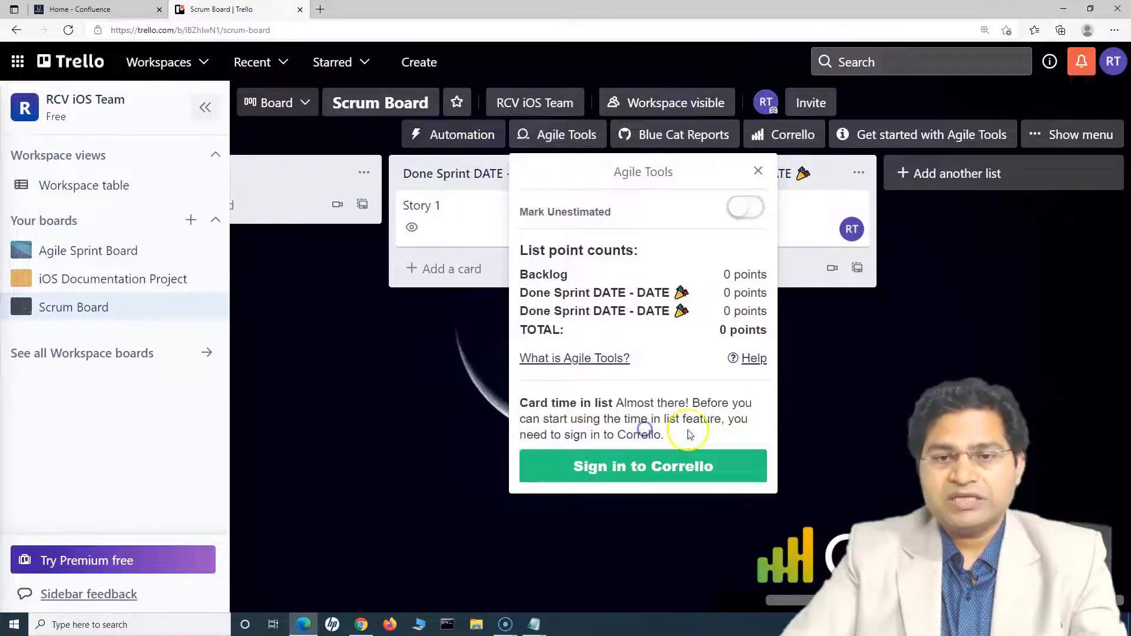
click(485, 404)
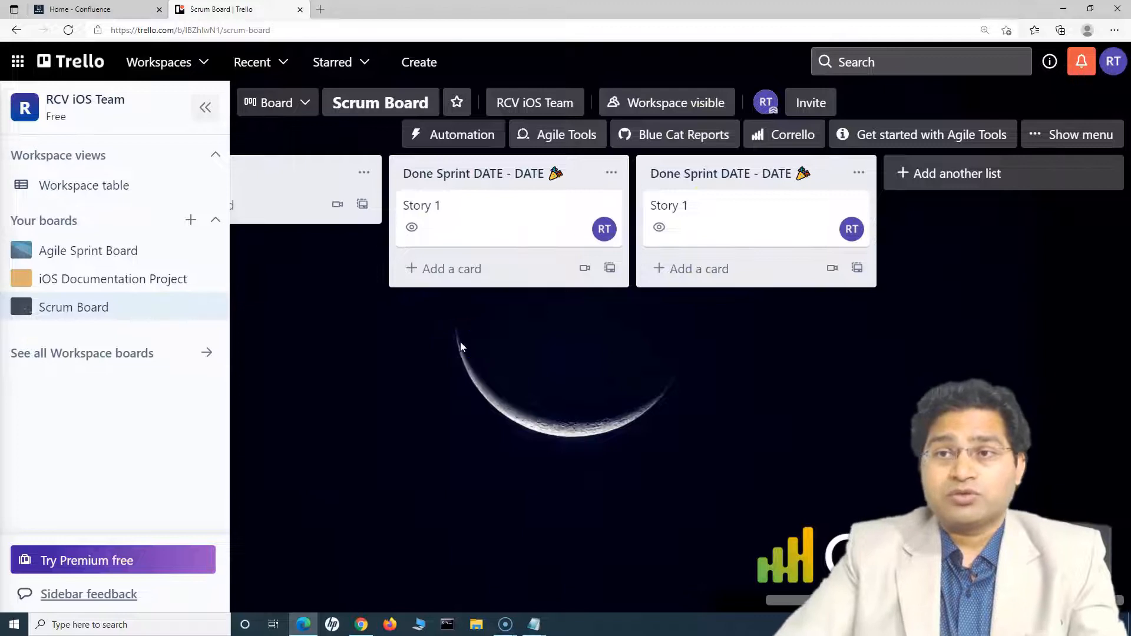
Step: Switch to the Agile Sprint Board and look through its lists from Backlog to the completed sprints
drag(864, 600, 363, 600)
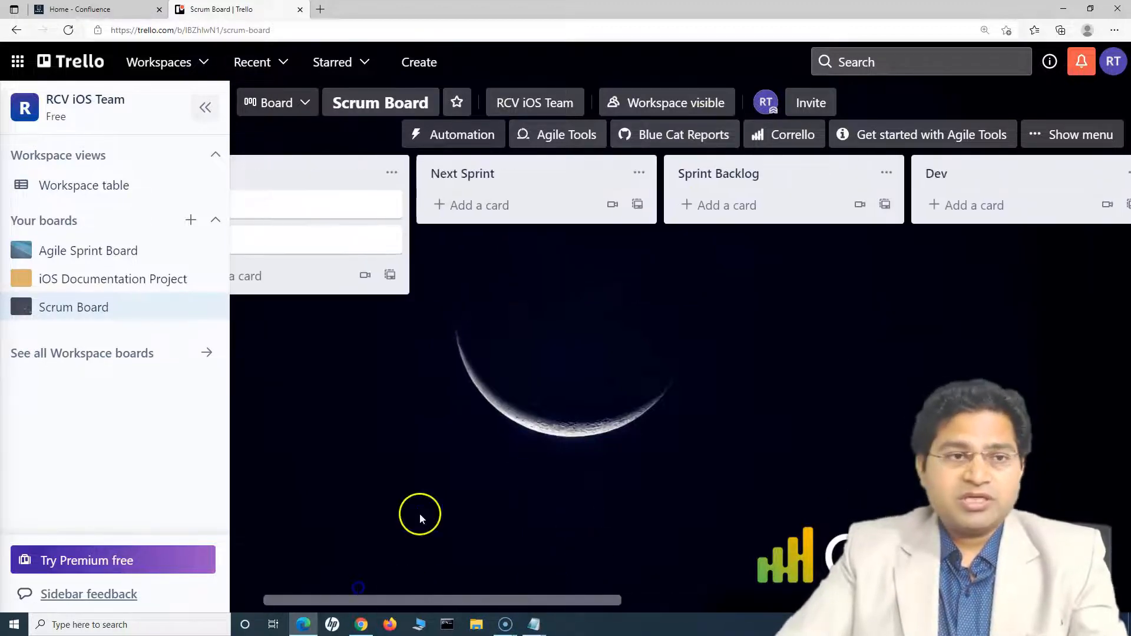
click(133, 255)
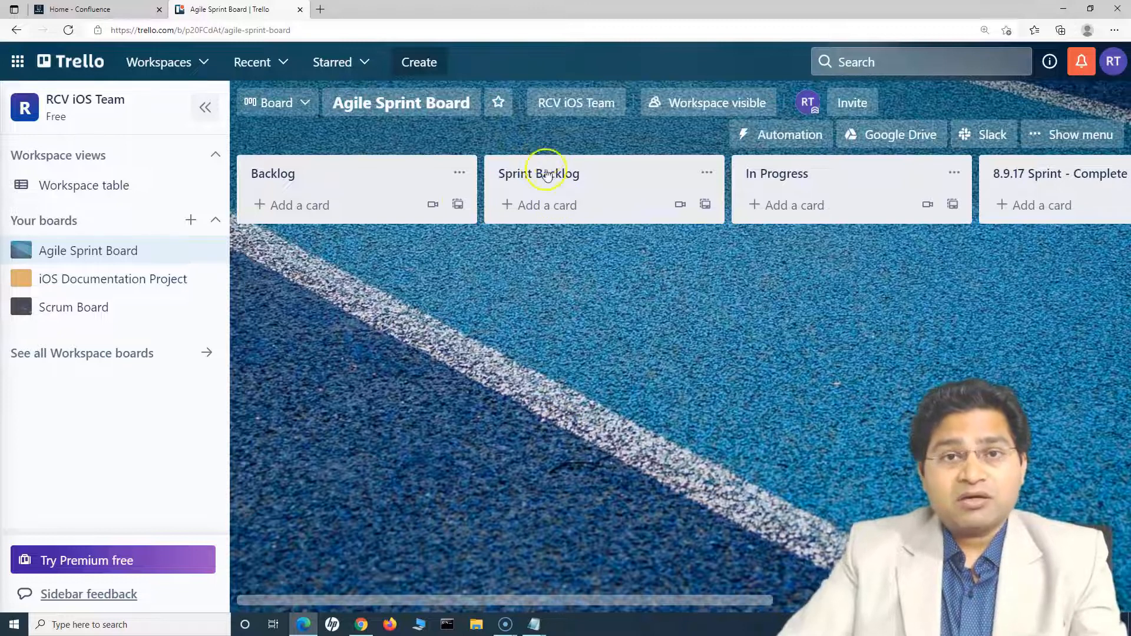
drag(638, 600, 593, 594)
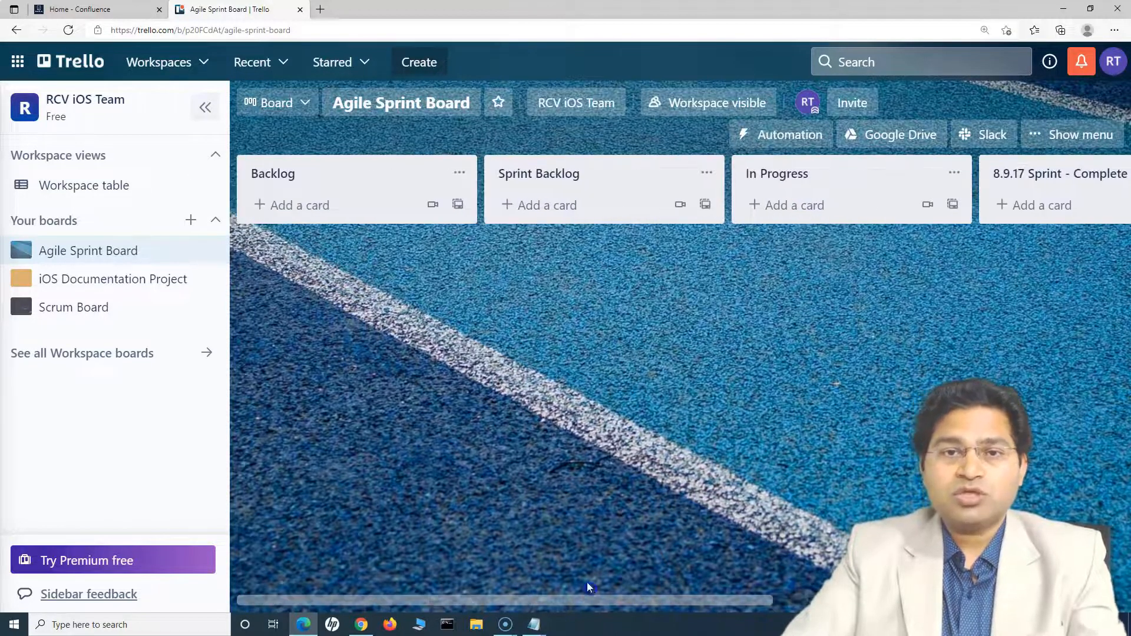
drag(680, 599, 927, 599)
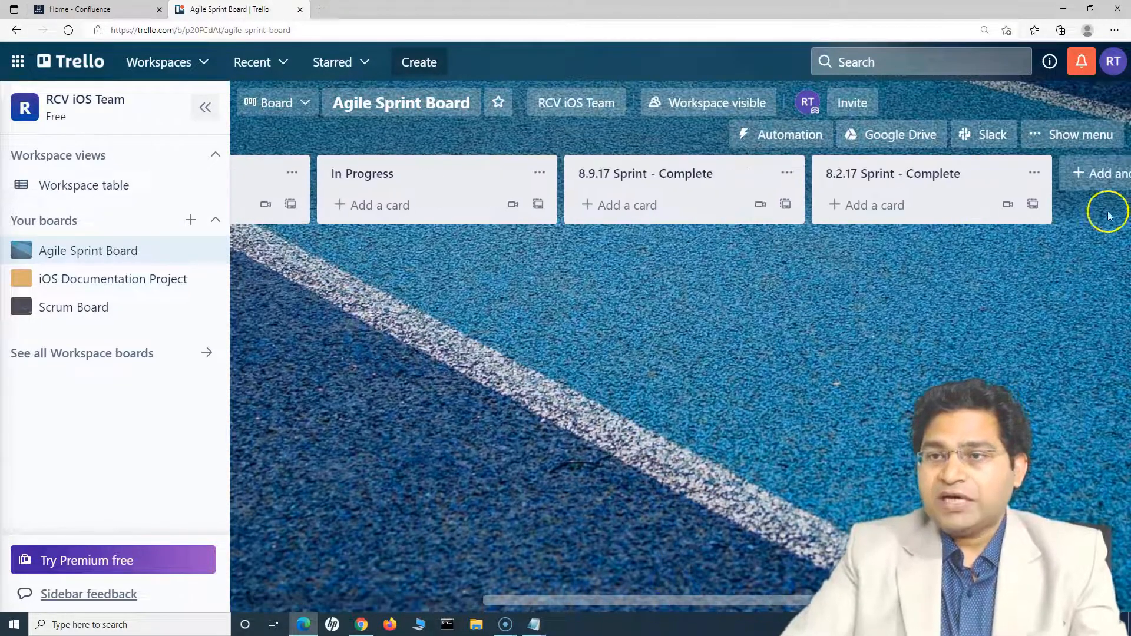
Step: Add two lists named Testing and In Review at the end of the Agile Sprint Board
click(1100, 177)
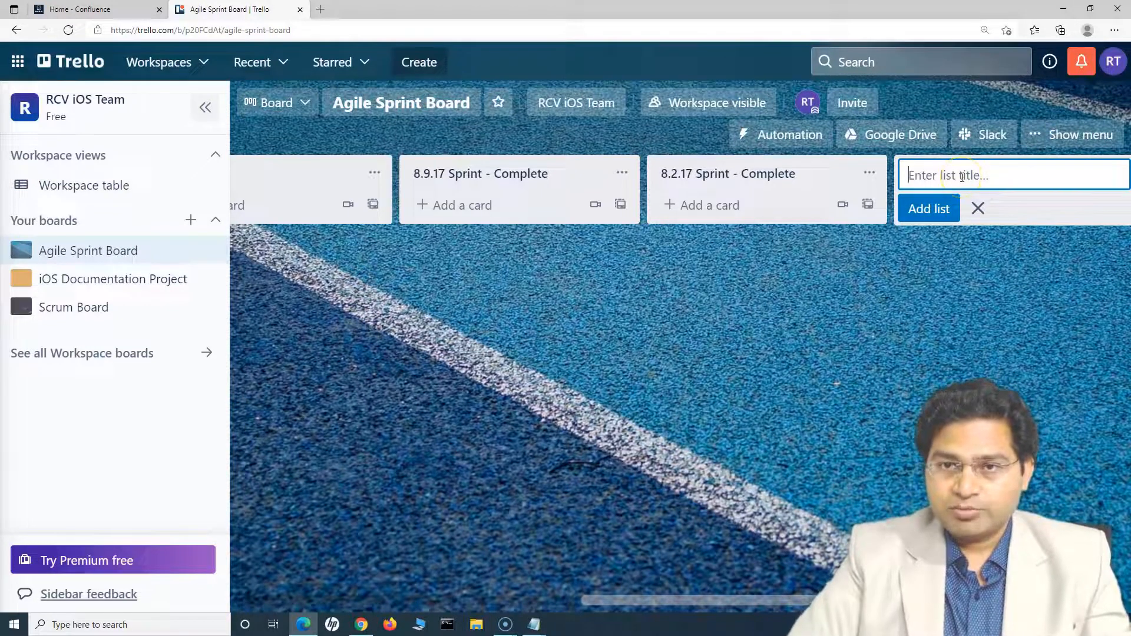
text(Testing)
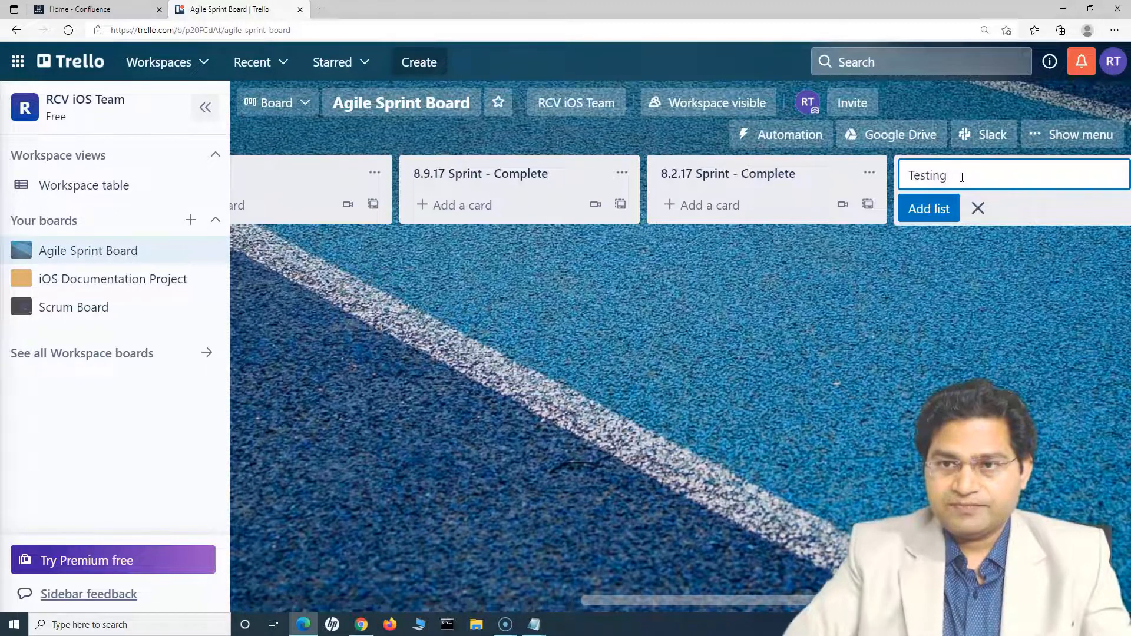
key(Return)
text(In Review)
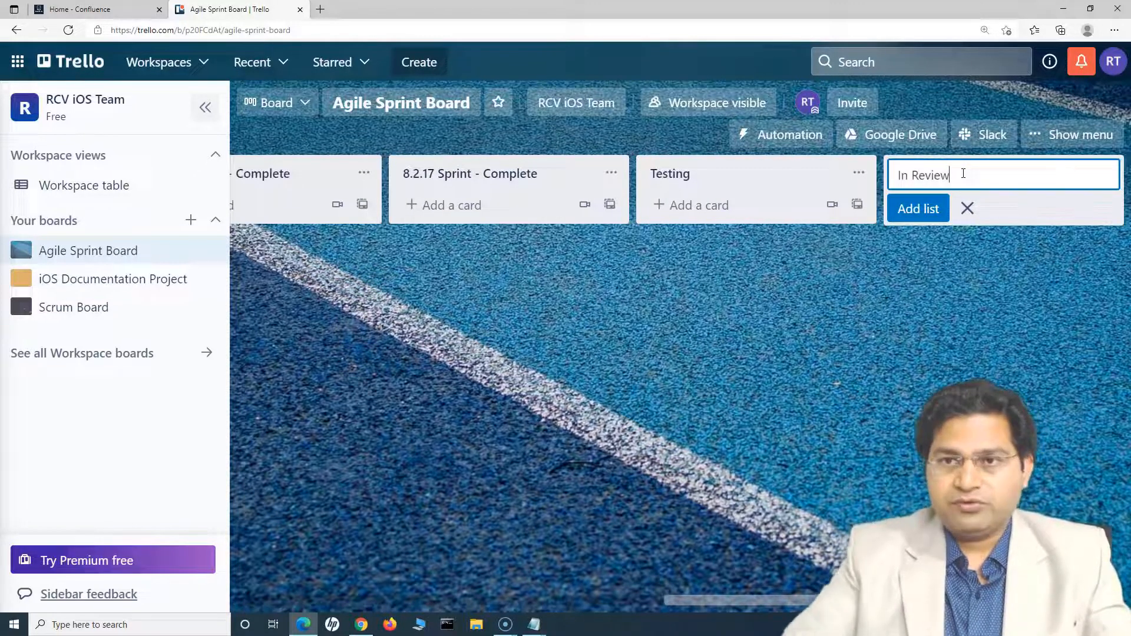
click(929, 210)
Step: Move the In Review and Testing lists, in that order, between In Progress and 8.9.17 Sprint - Complete
drag(817, 601, 385, 549)
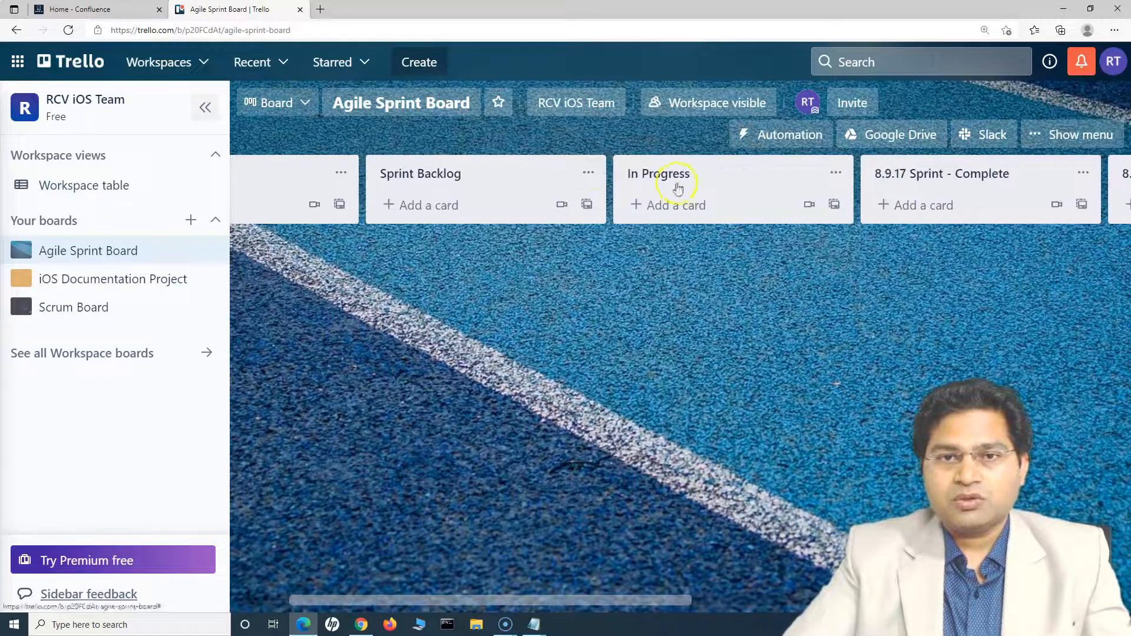
drag(525, 598, 899, 601)
drag(949, 176, 493, 172)
drag(708, 601, 872, 601)
drag(761, 174, 543, 175)
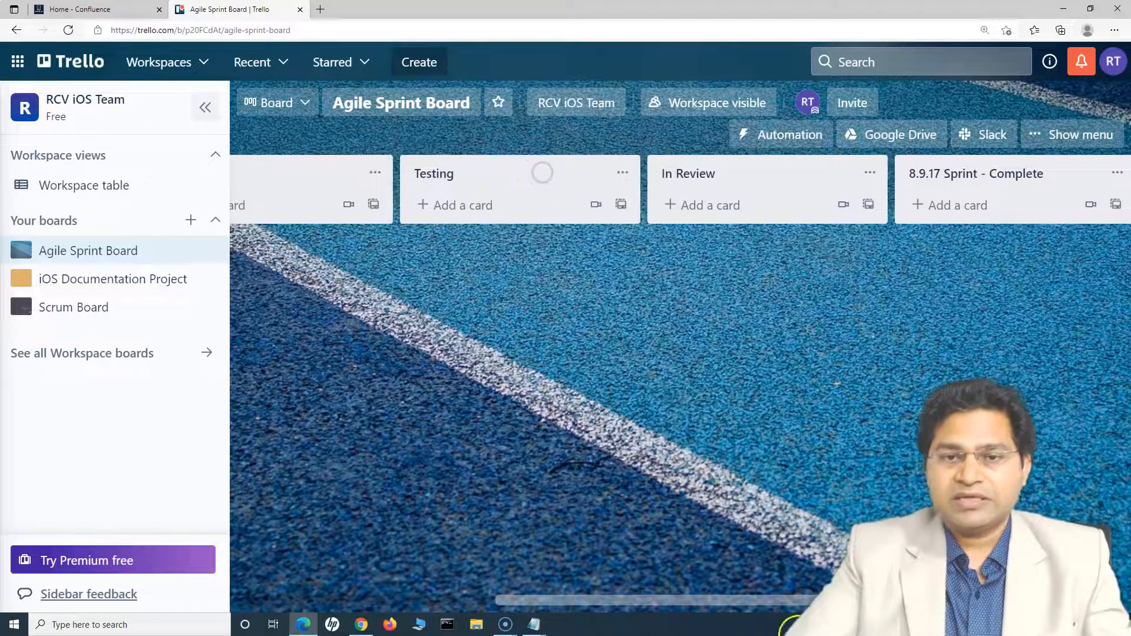
mouse_move(788, 600)
mouse_down()
mouse_move(694, 600)
mouse_move(804, 600)
mouse_up()
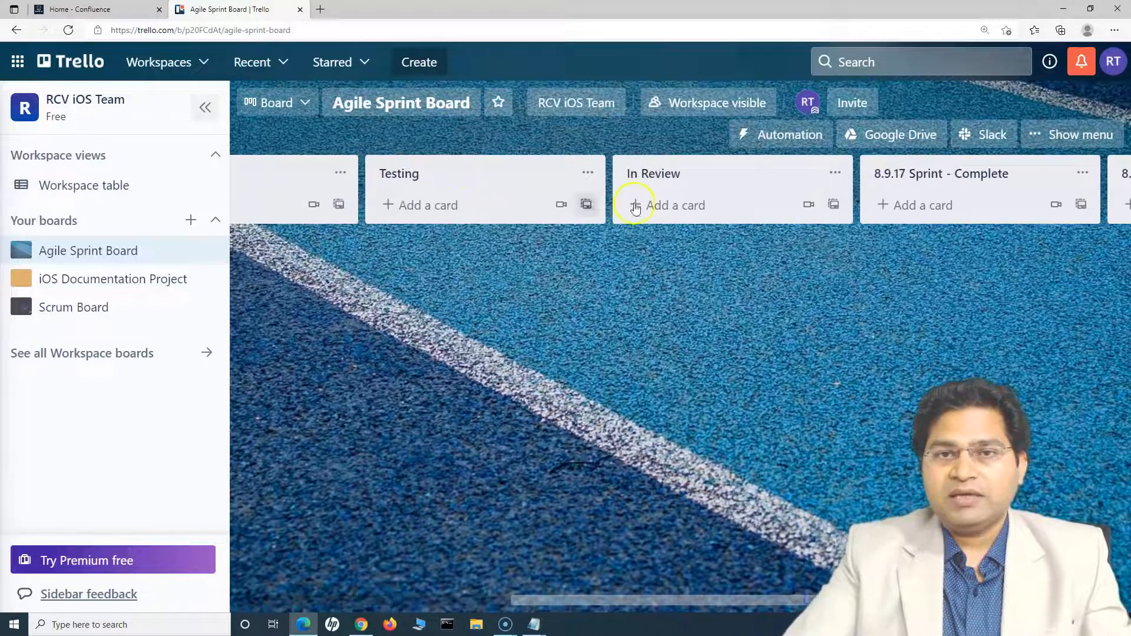
drag(488, 171, 728, 174)
Step: View the title and available list actions of the 8.9.17 Sprint - Complete list without changing it, and return to the Backlog list
drag(763, 601, 851, 601)
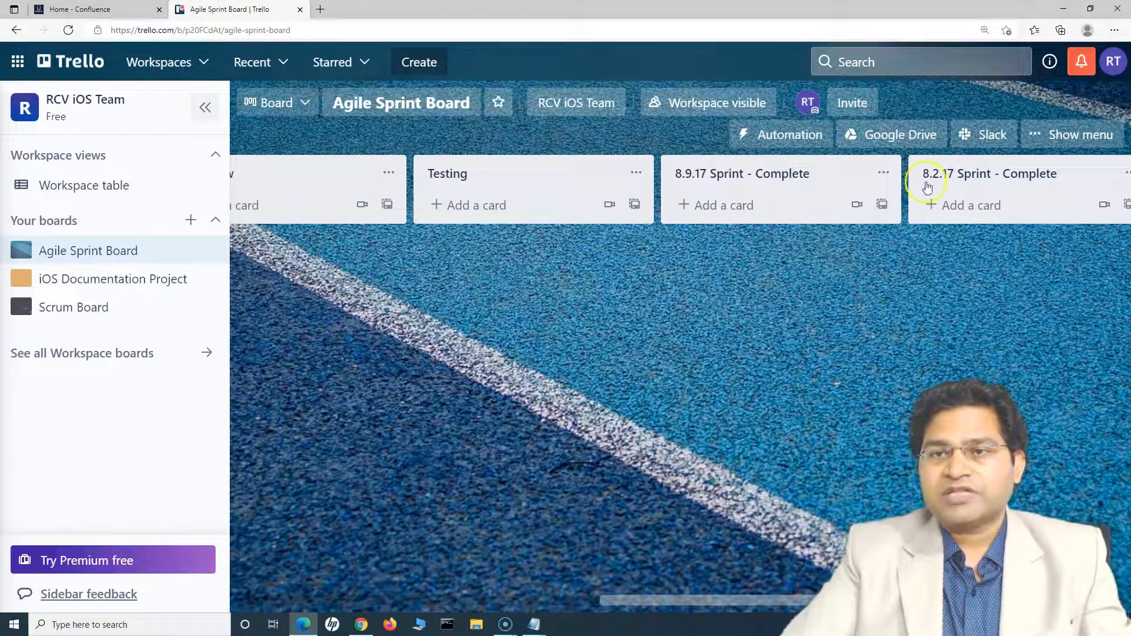
click(743, 175)
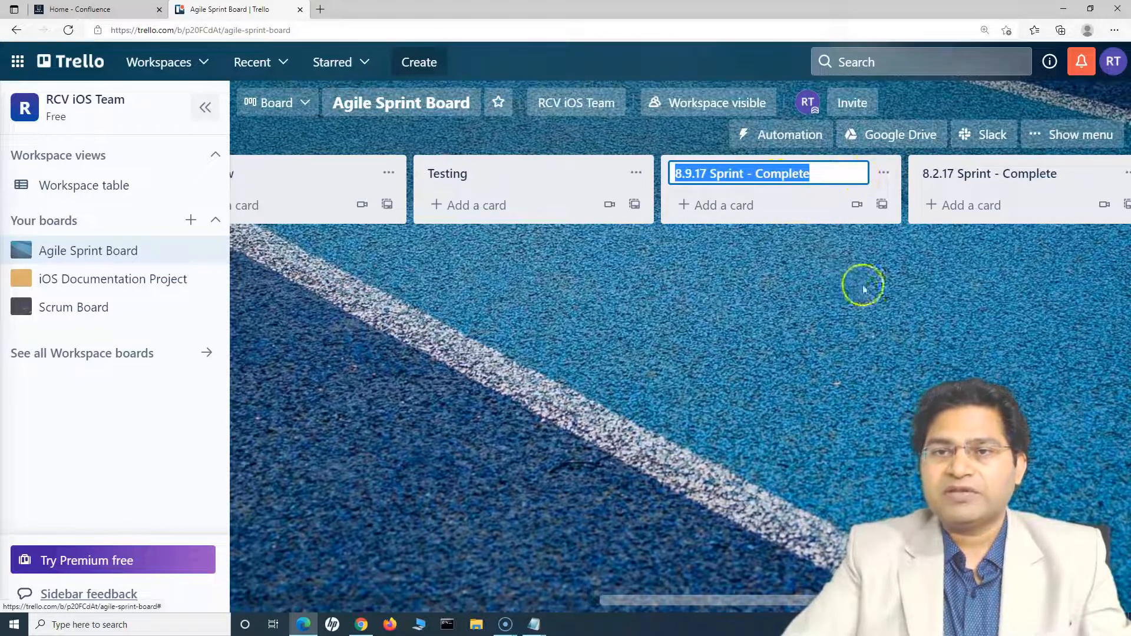
click(854, 312)
click(884, 172)
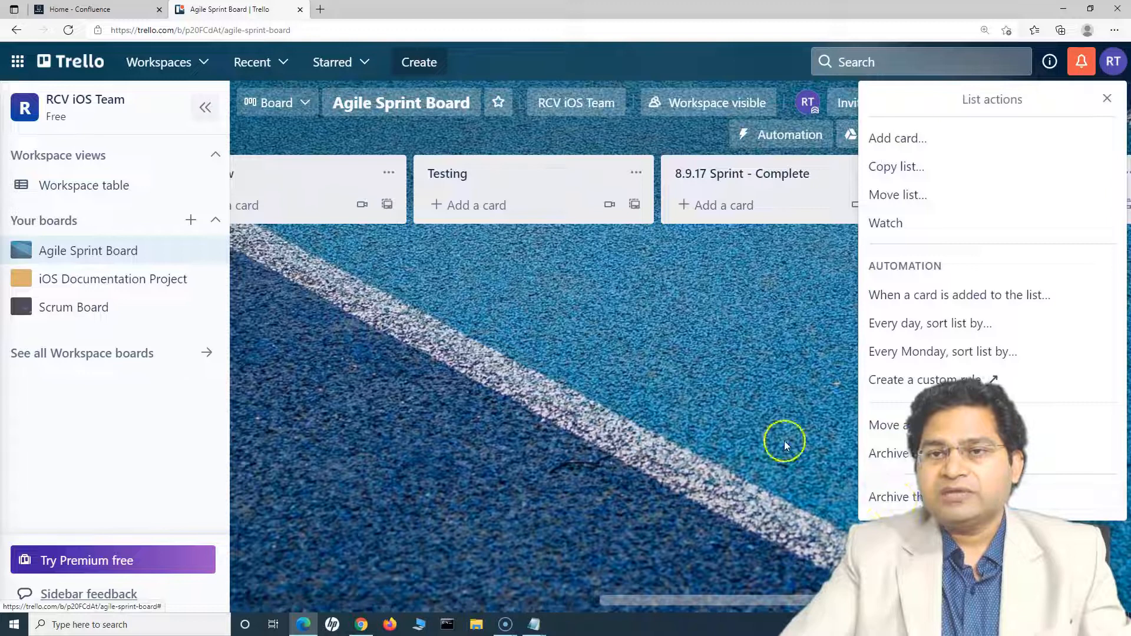
click(834, 335)
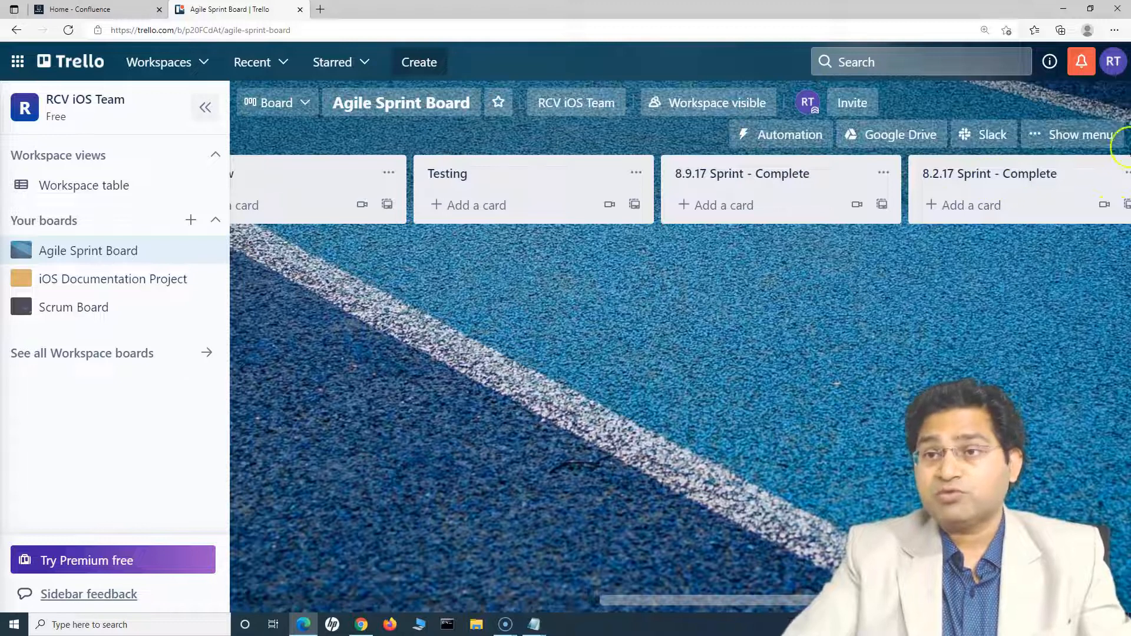
drag(819, 599, 477, 593)
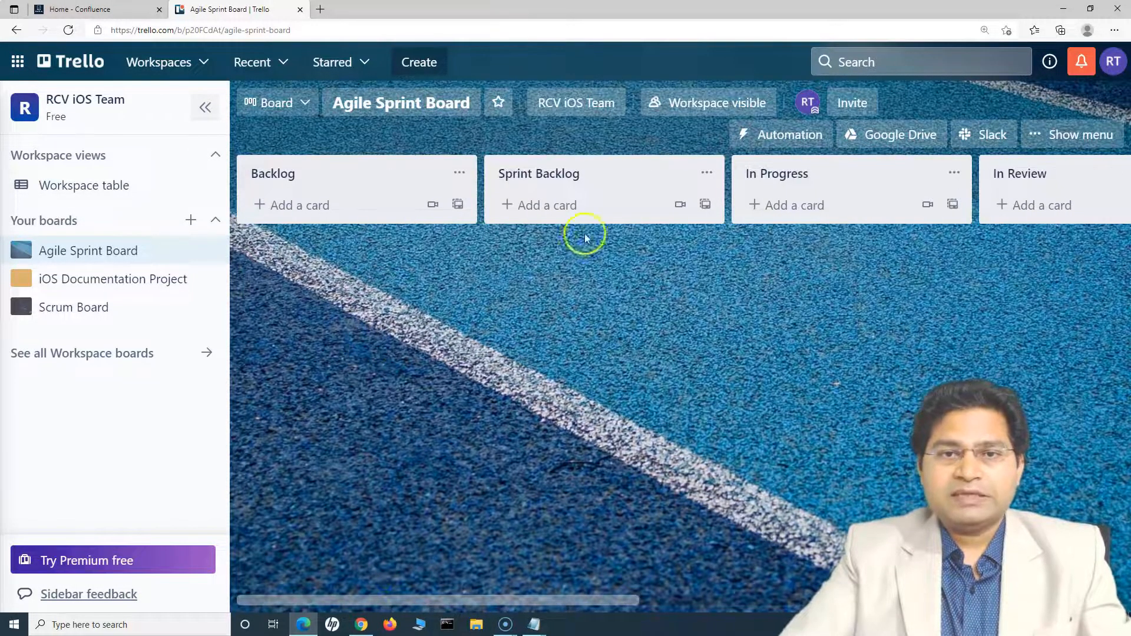